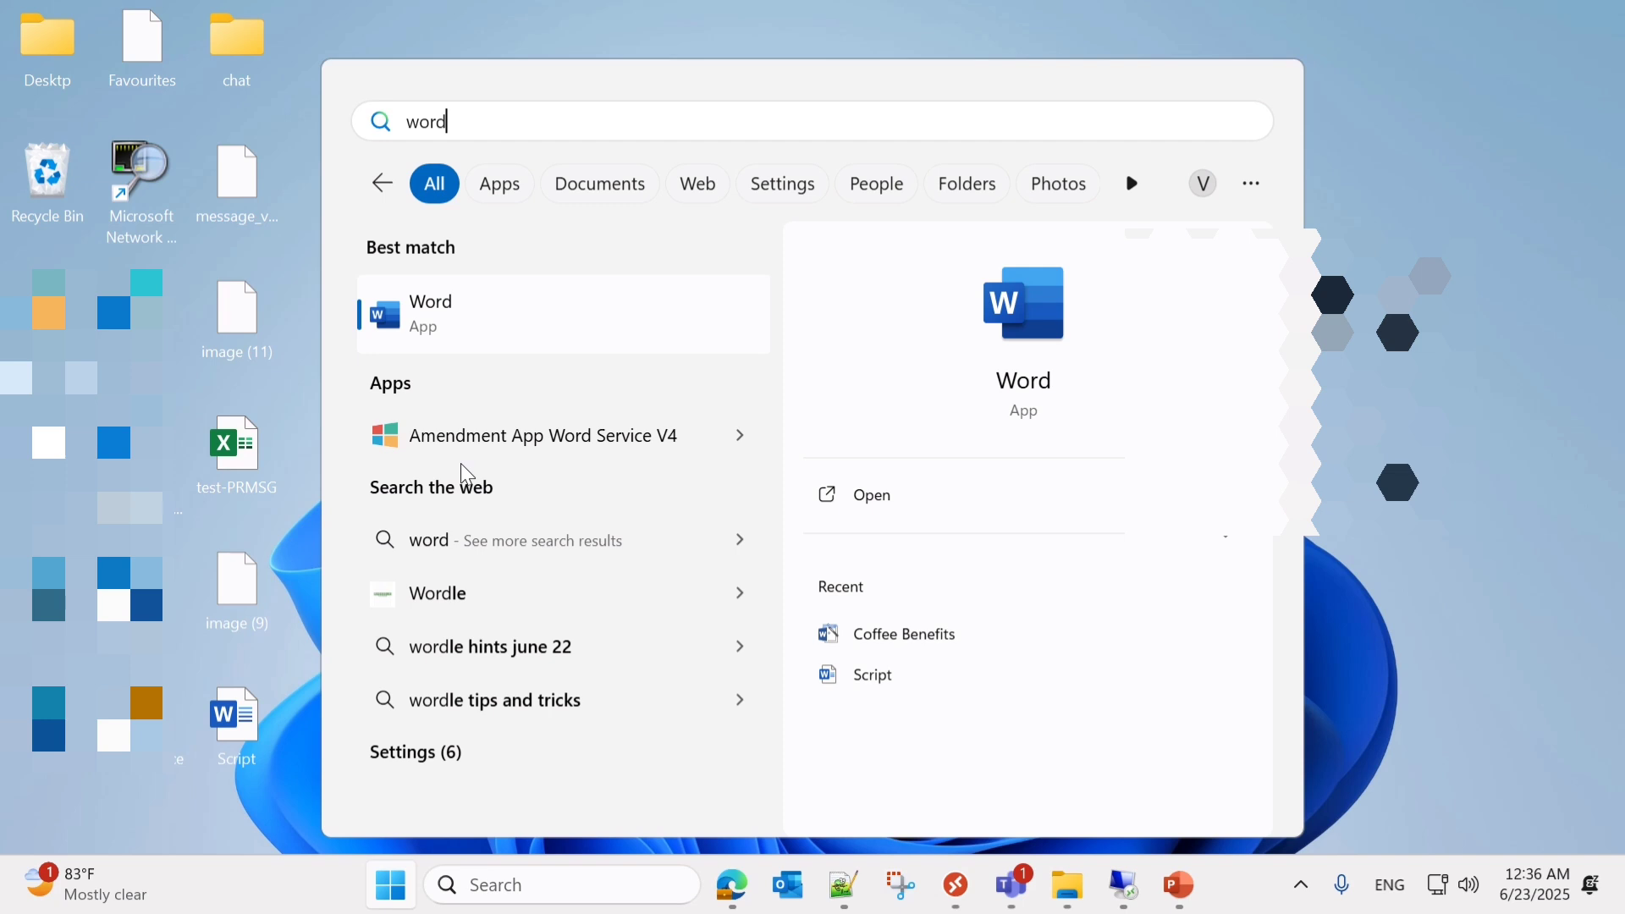
{"action": "key", "text": "BackSpace"}
{"action": "key", "text": "BackSpace"}
{"action": "key", "text": "BackSpace"}
{"action": "key", "text": "BackSpace"}
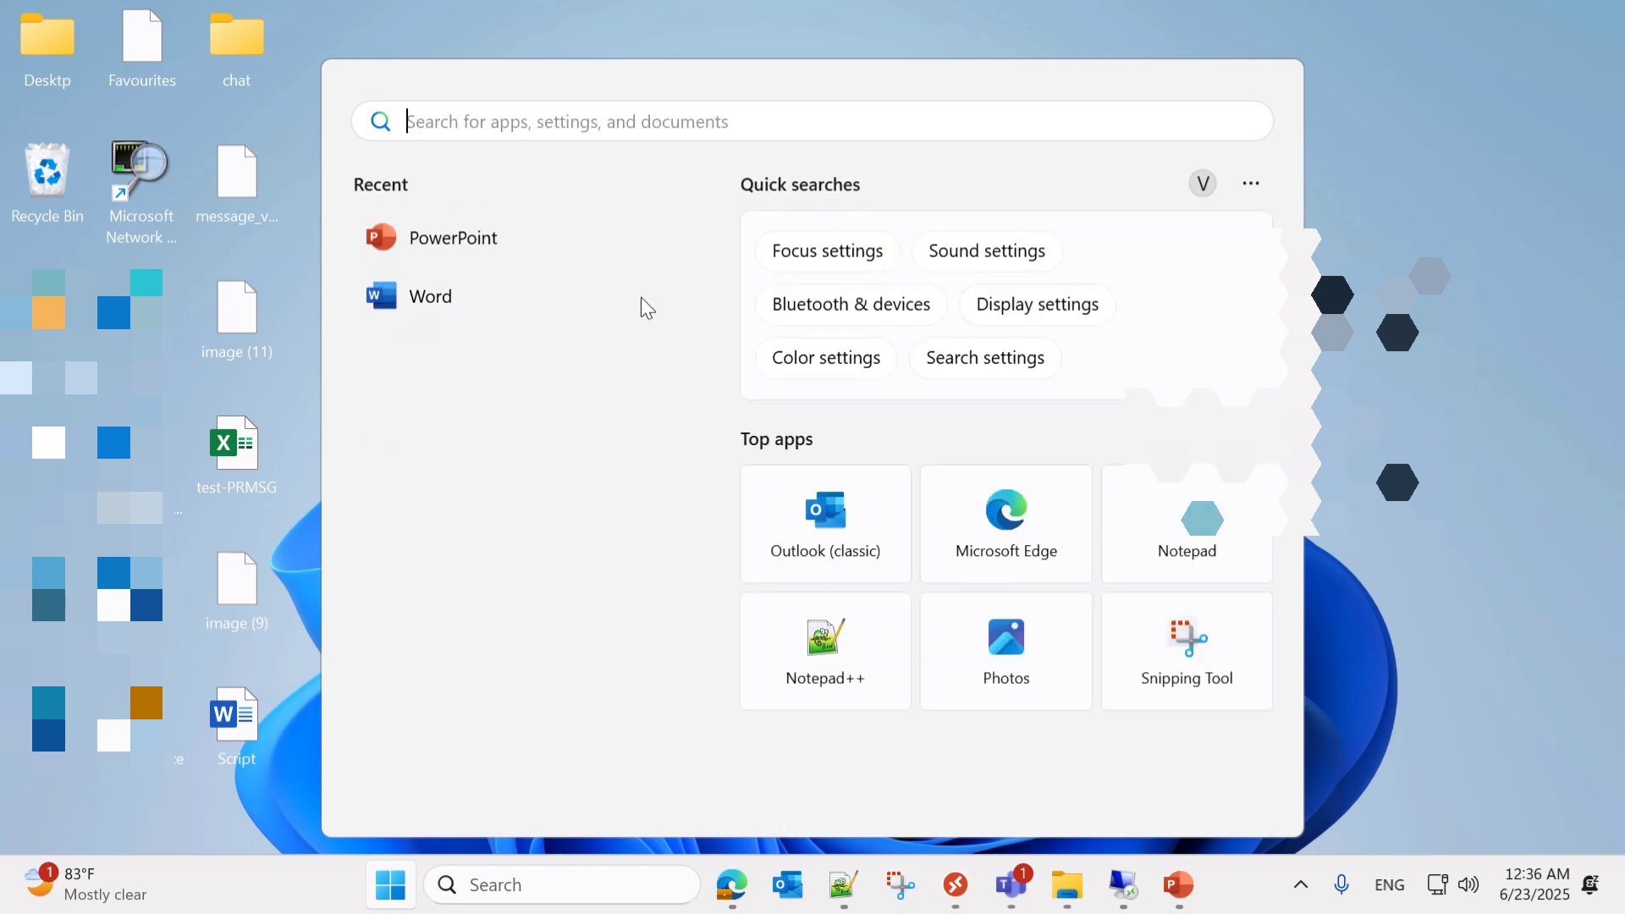
{"action": "left_click", "coordinate": [1331, 185]}
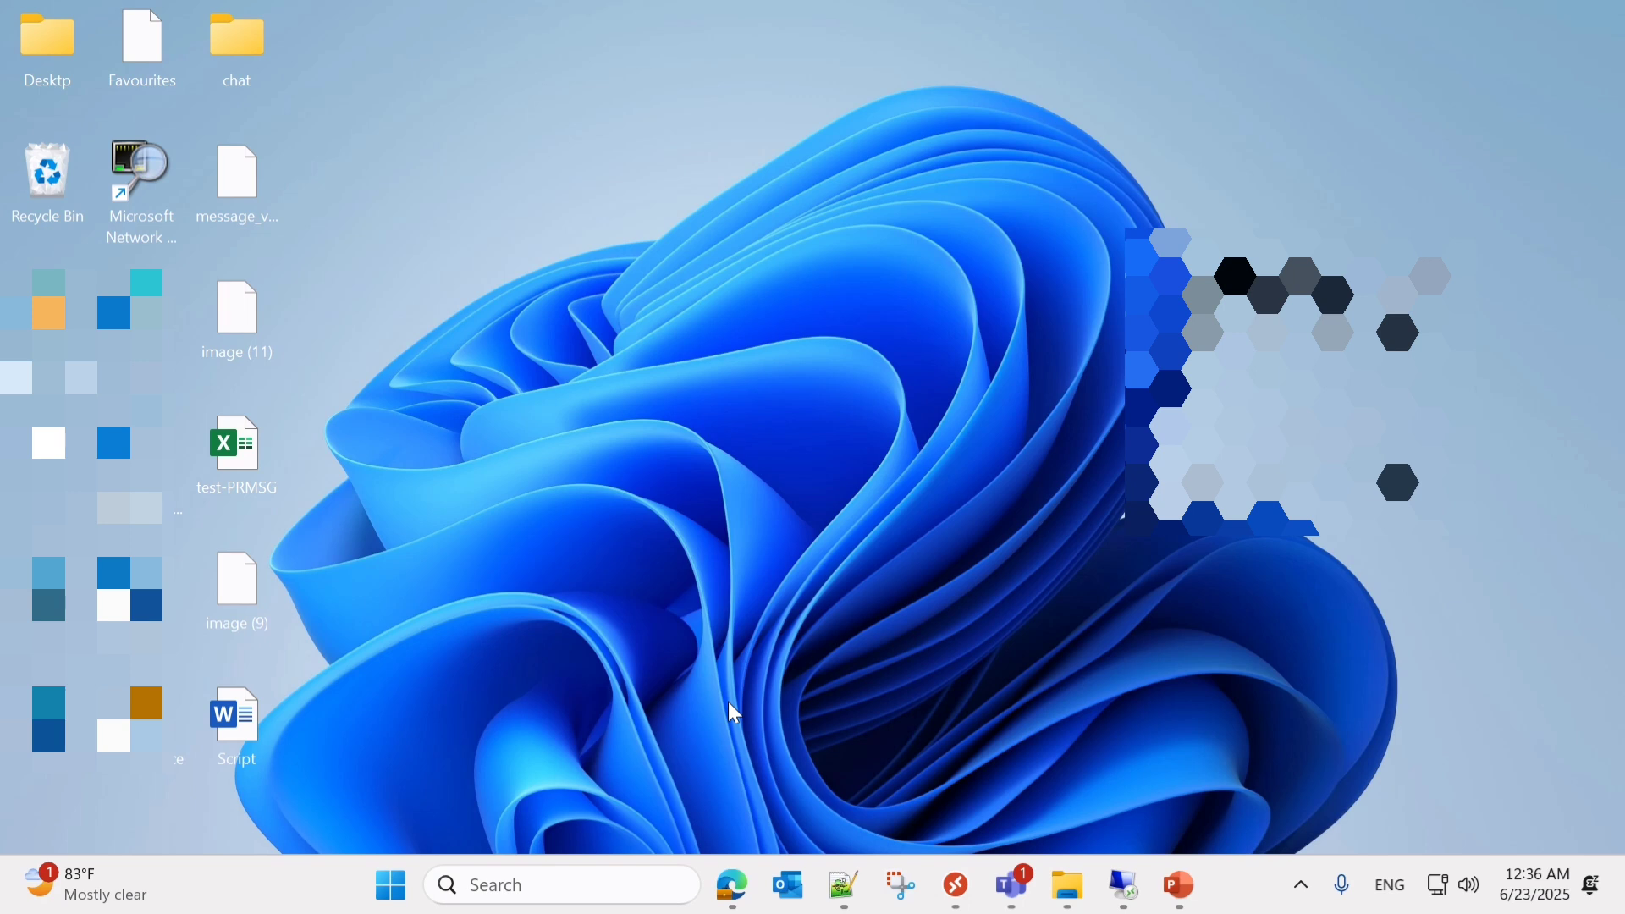
- Launch Word from a system search for "word" and create a blank document
{"action": "key", "text": "super"}
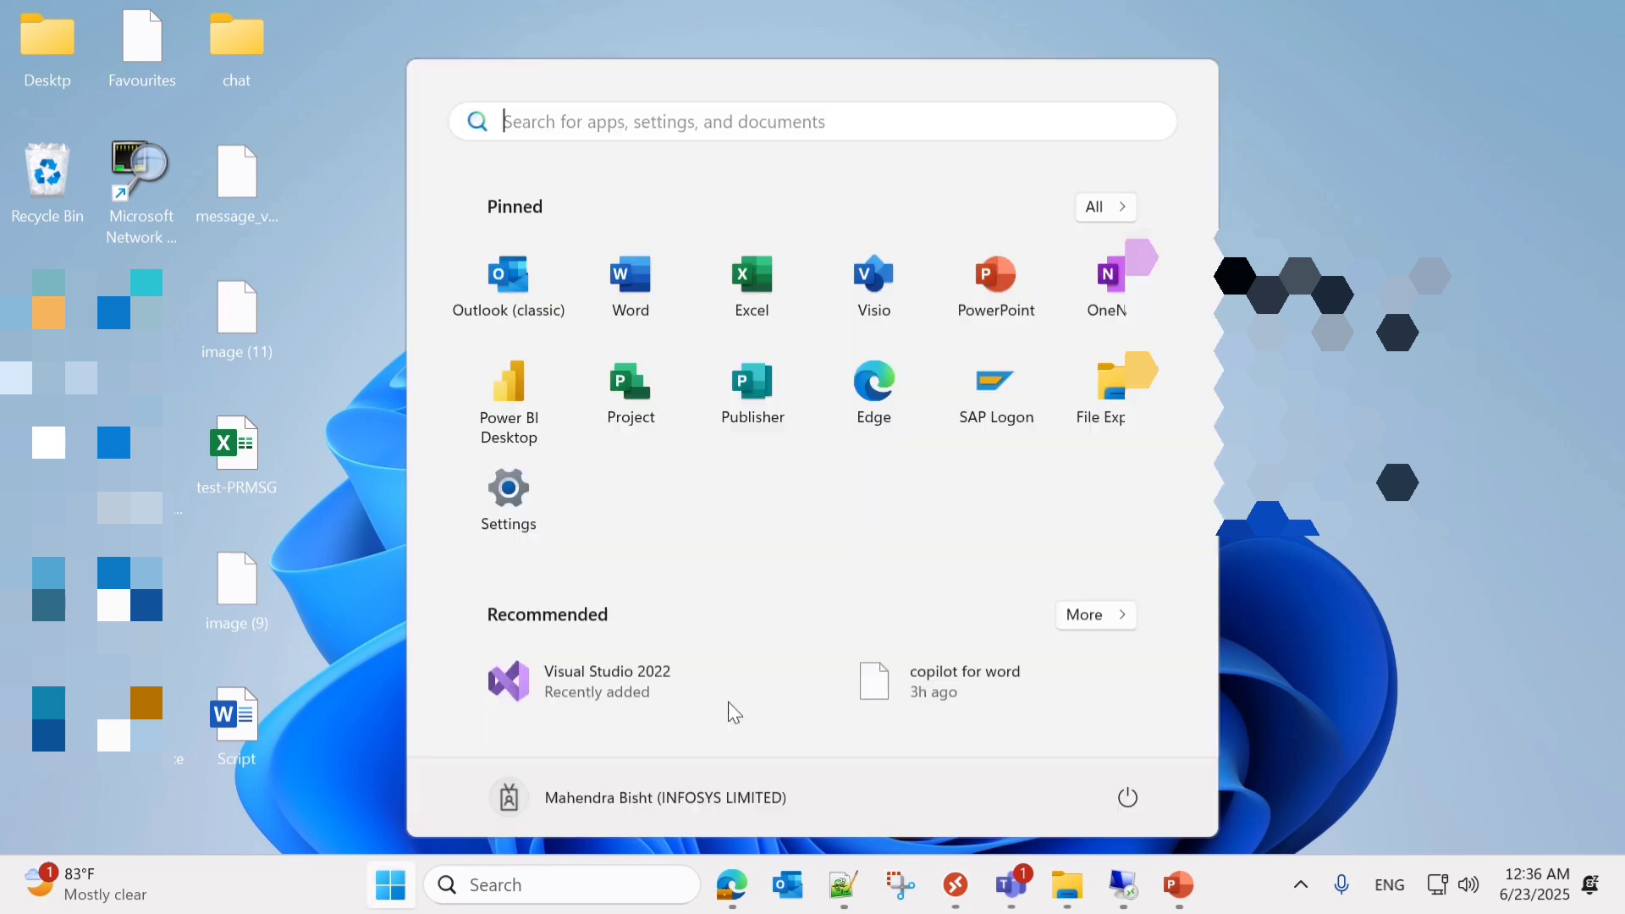
{"action": "type", "text": "word"}
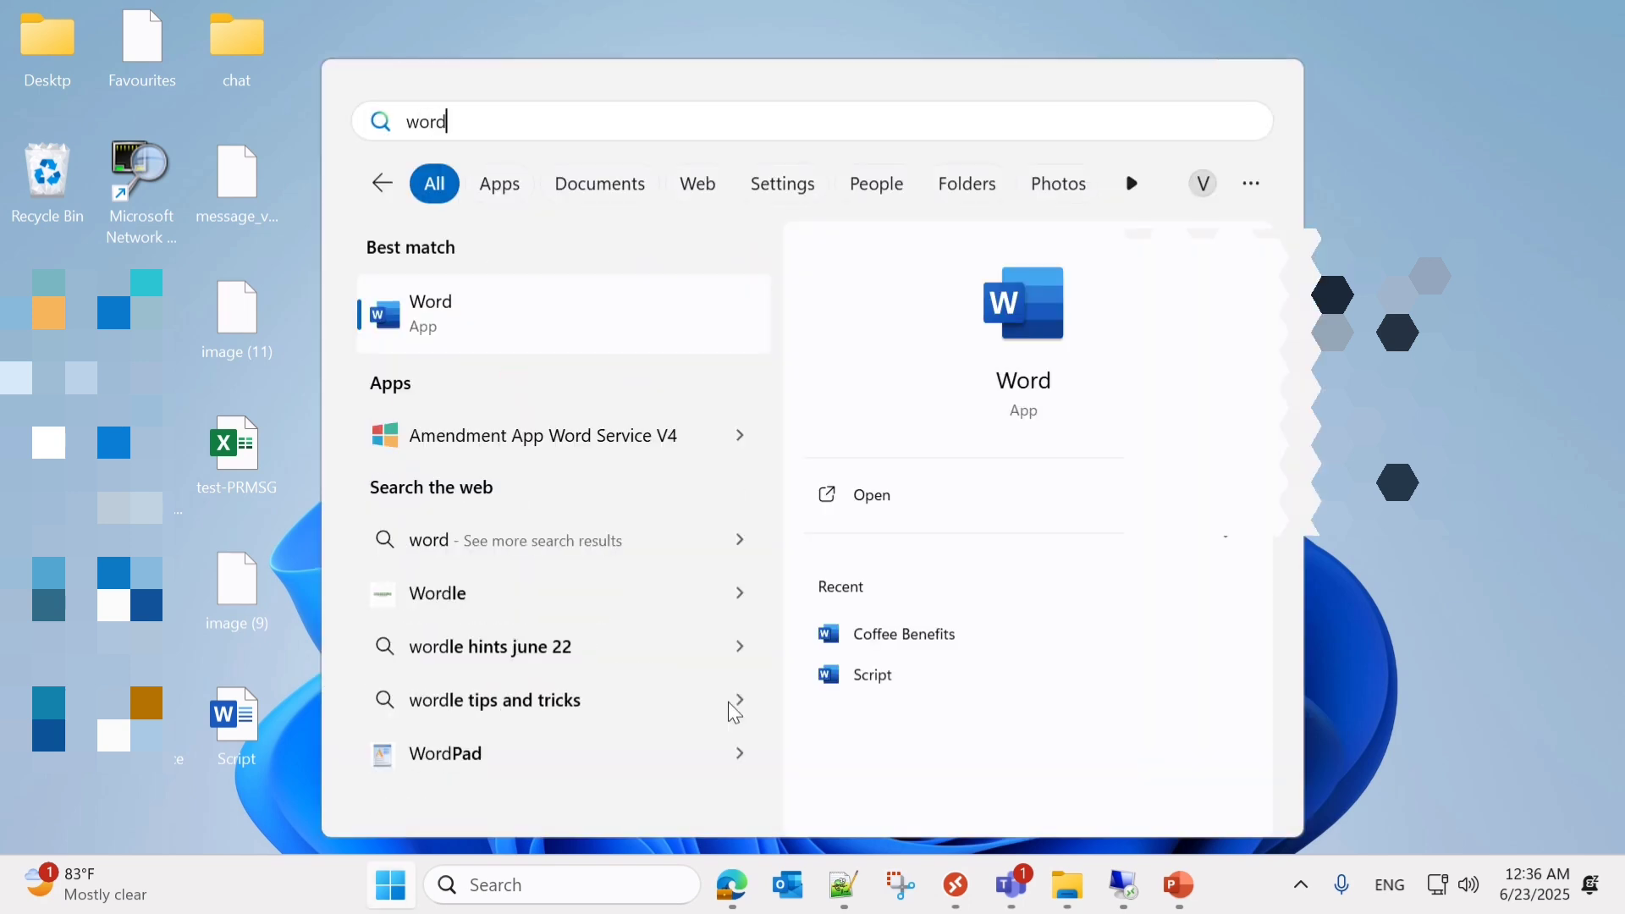
{"action": "key", "text": "Return"}
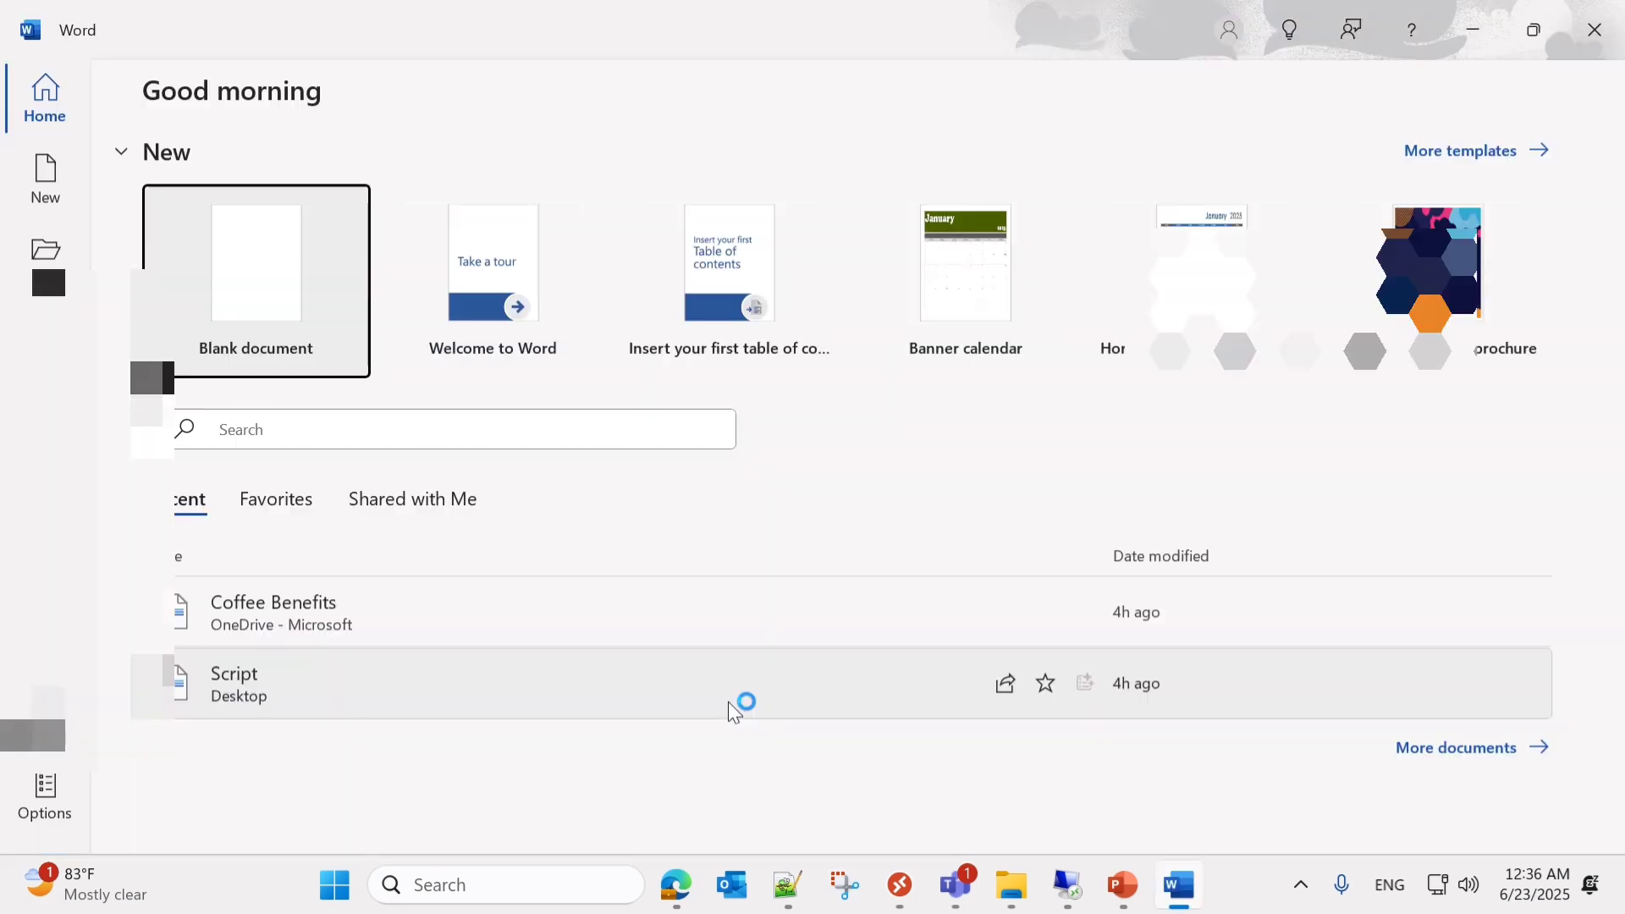
{"action": "left_click", "coordinate": [281, 308]}
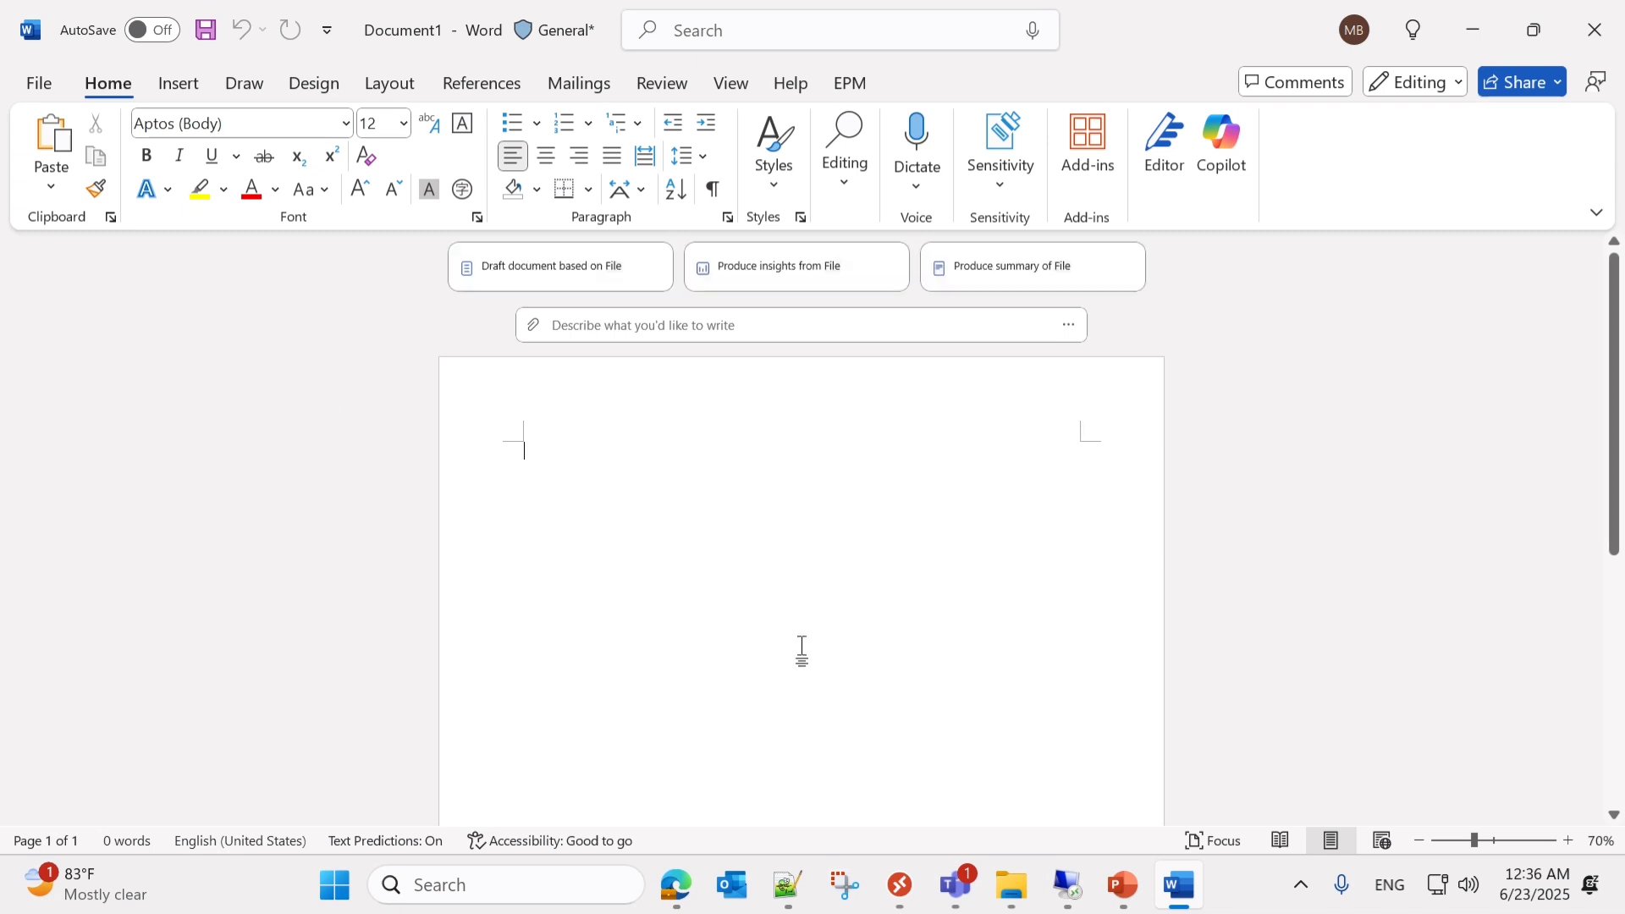
- Hide the Copilot prompt box displayed above the blank page
{"action": "left_click", "coordinate": [783, 322]}
{"action": "left_click", "coordinate": [1069, 325]}
{"action": "left_click", "coordinate": [1113, 410]}
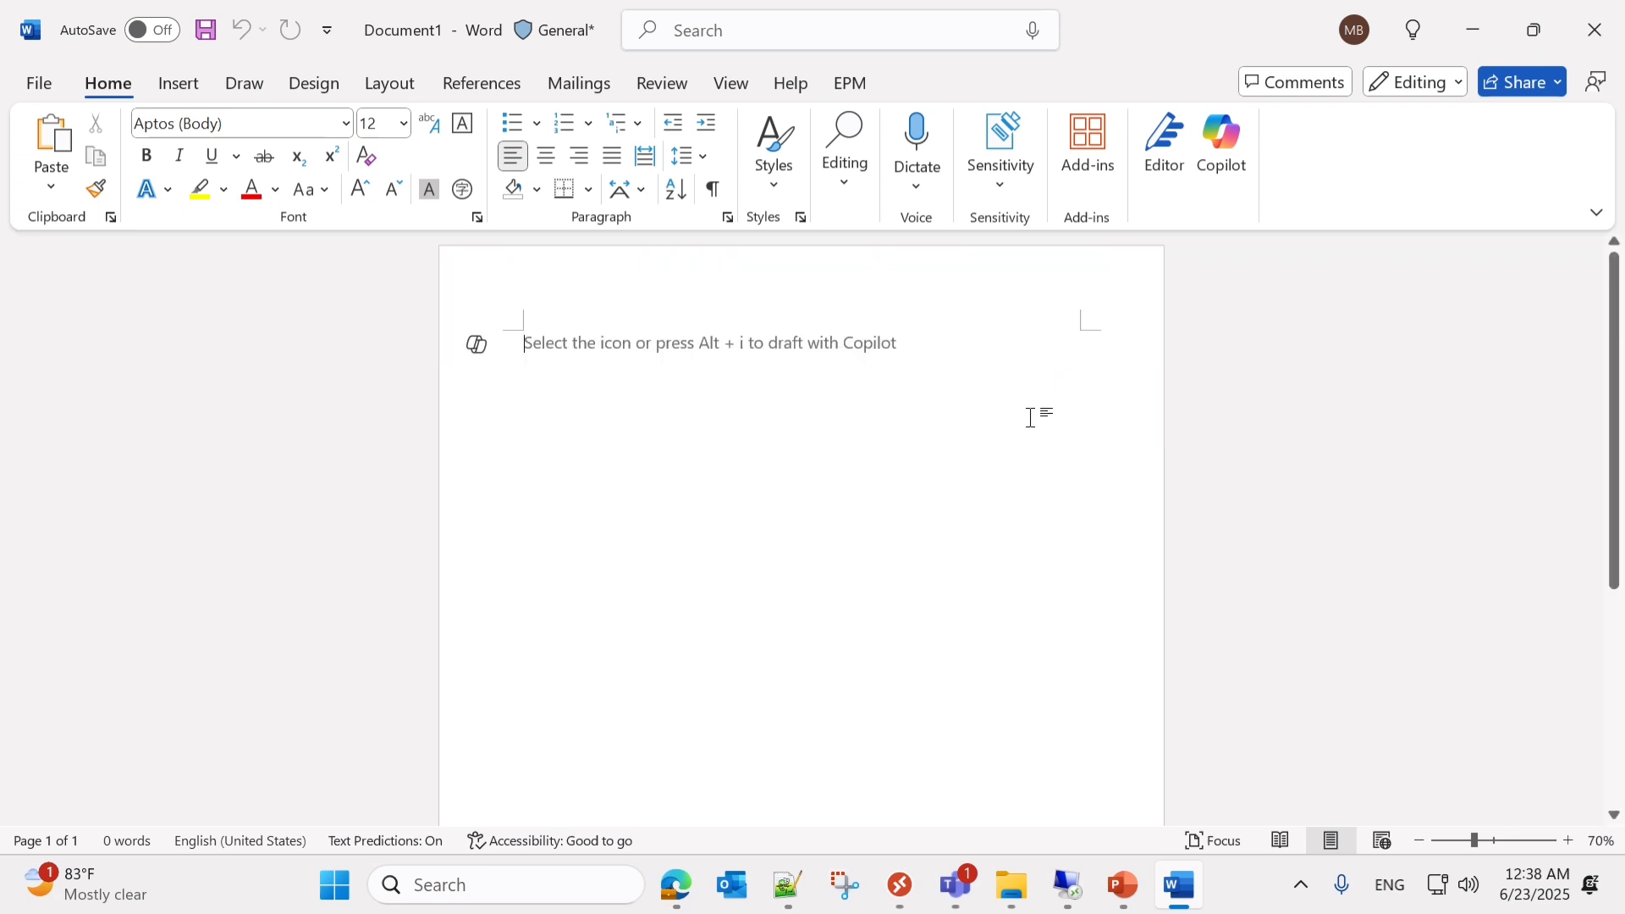
- Have Copilot draft the document from the prompt "10 best tips spending fulfilling output"
{"action": "left_click", "coordinate": [476, 345]}
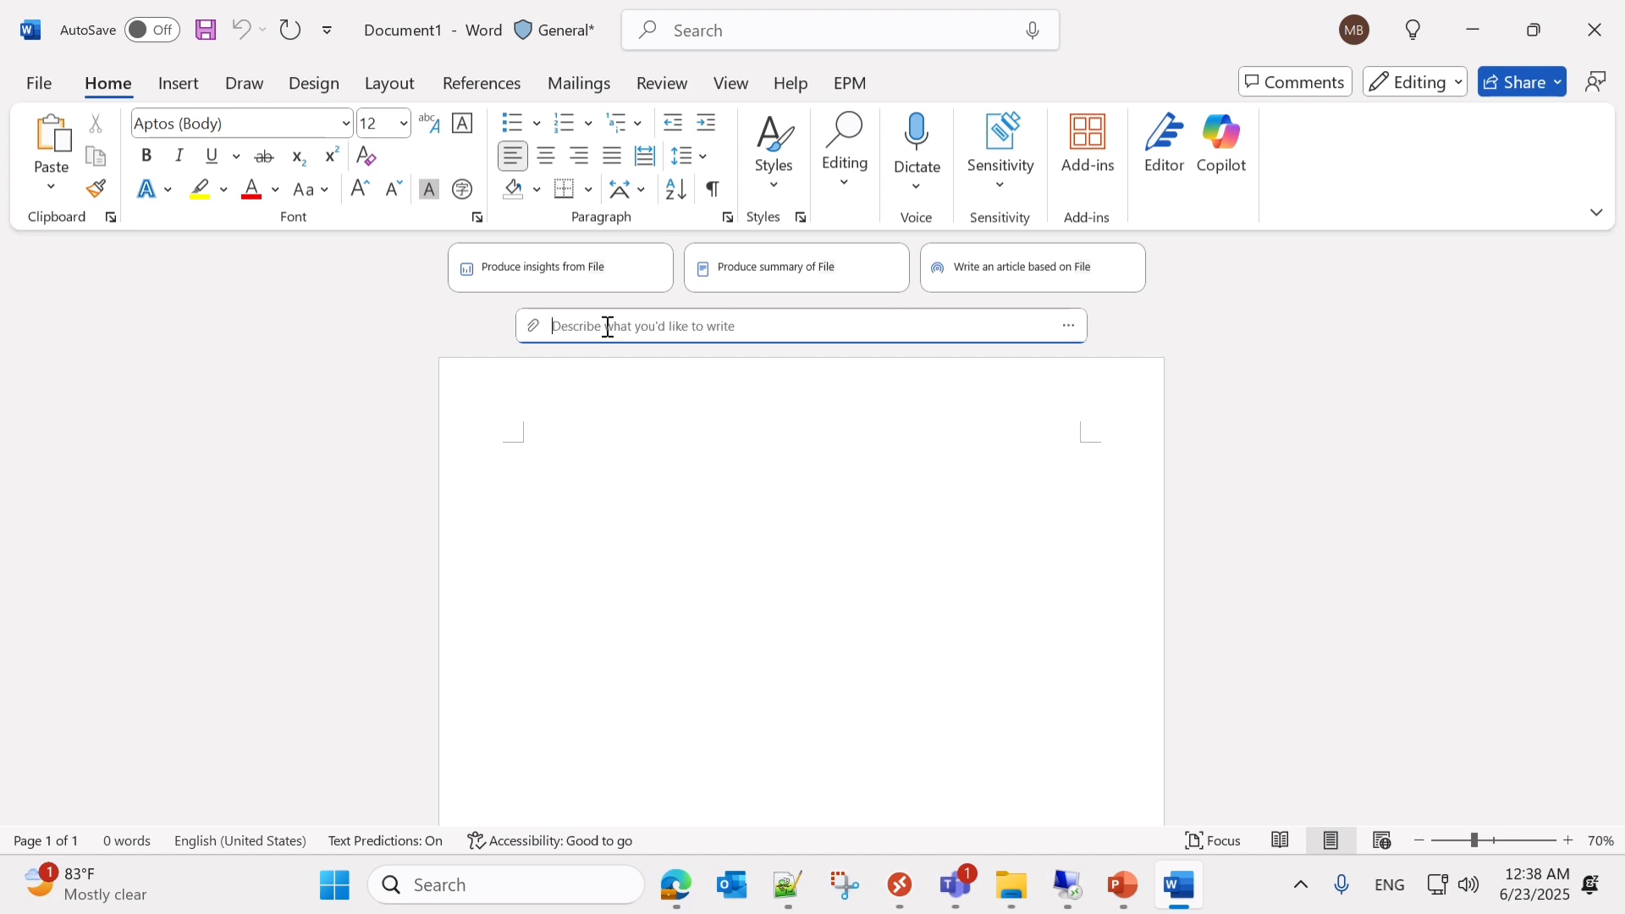
{"action": "type", "text": "10 best tips "}
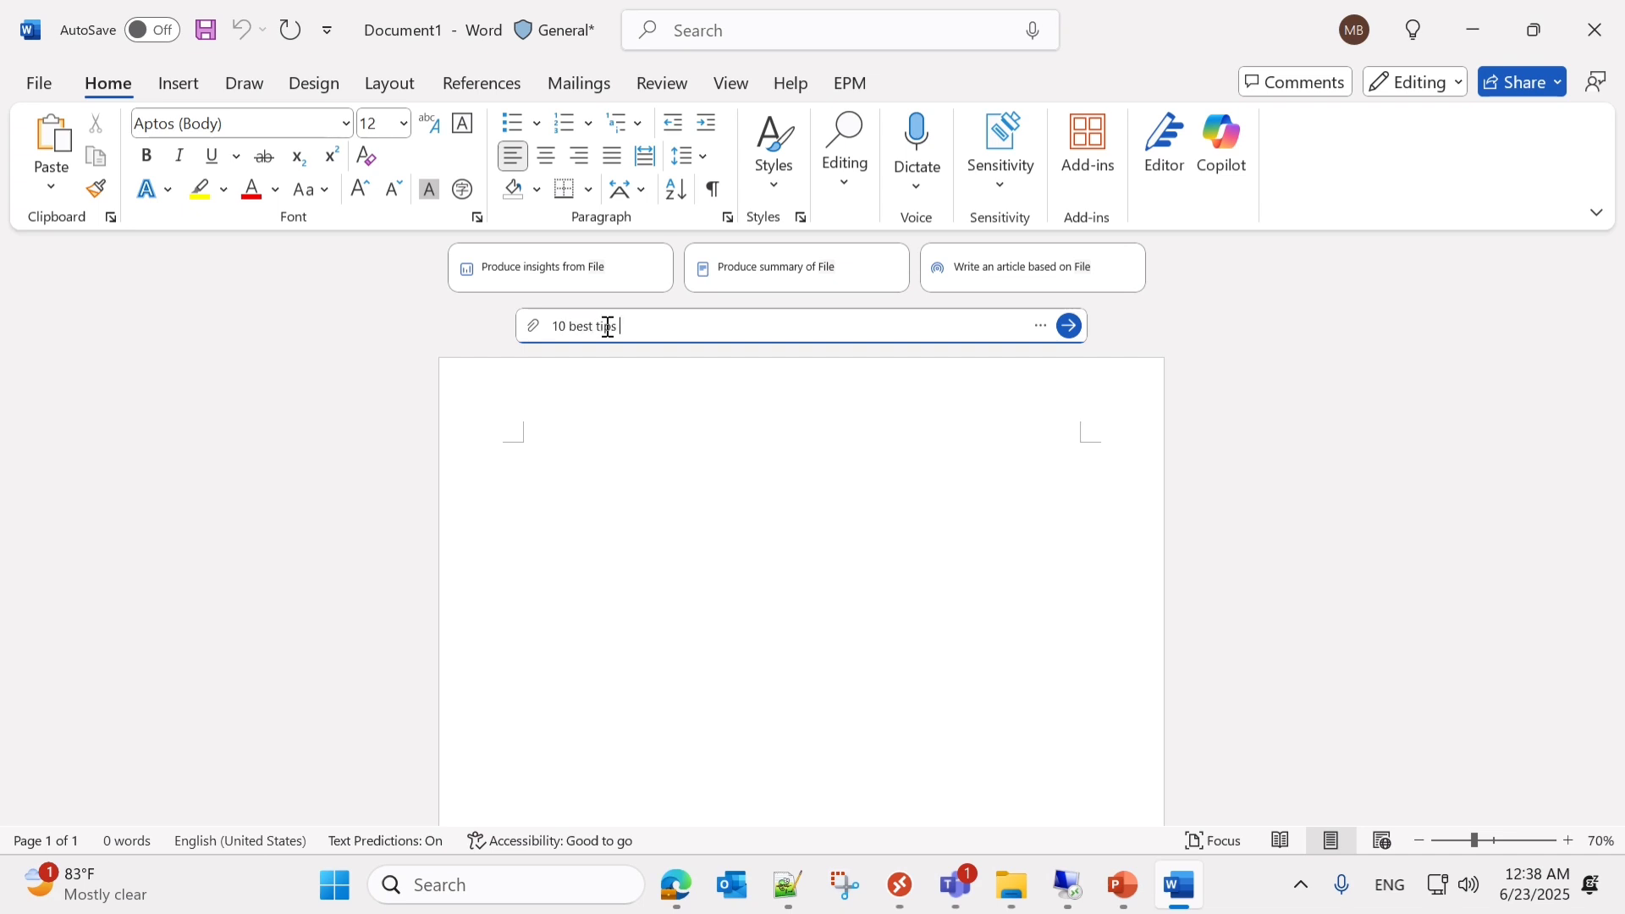
{"action": "type", "text": "spending fulfilling output"}
{"action": "key", "text": "Return"}
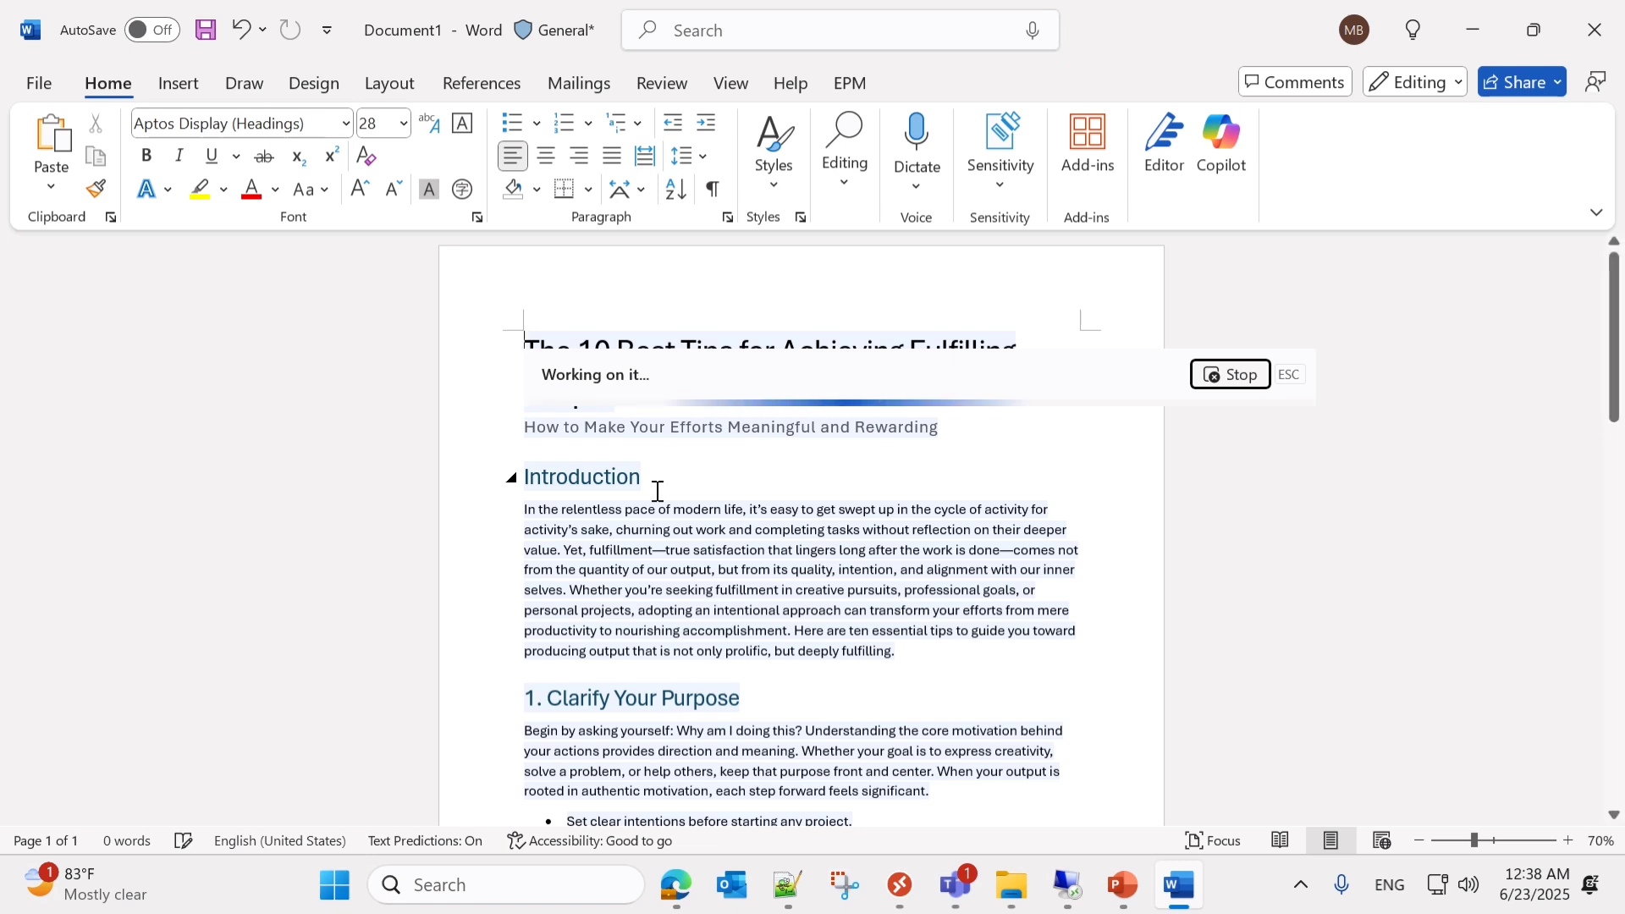
- Look through the drafted article from its title and introduction down to the conclusion
{"action": "scroll", "coordinate": [653, 498], "scroll_direction": "down", "scroll_amount": 2}
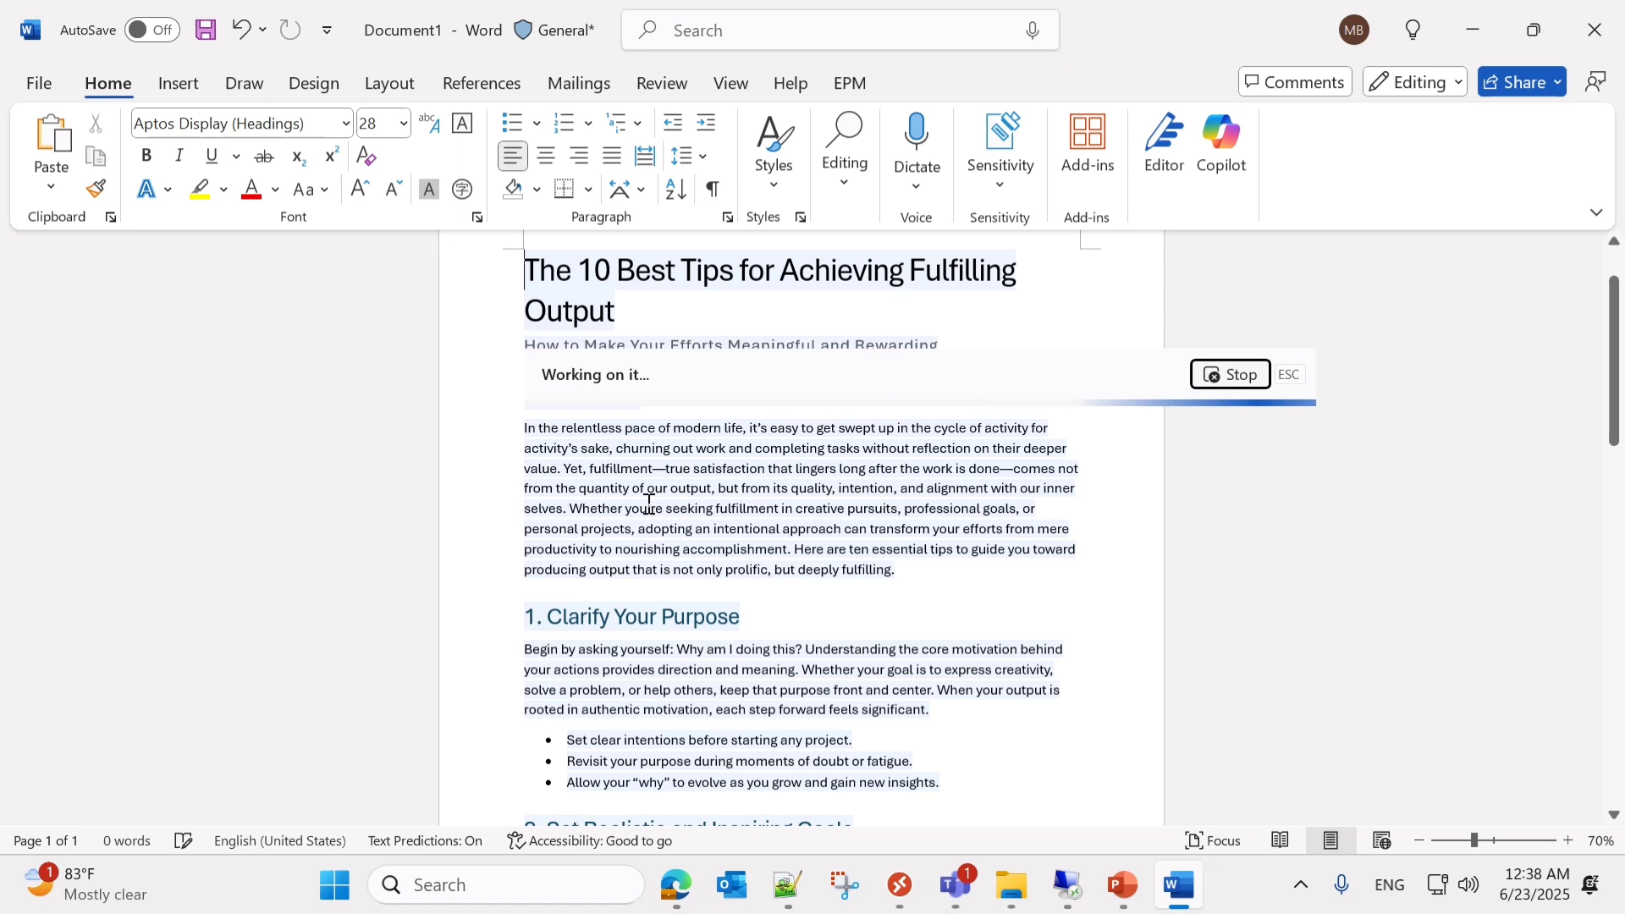
{"action": "scroll", "coordinate": [649, 503], "scroll_direction": "down", "scroll_amount": 1}
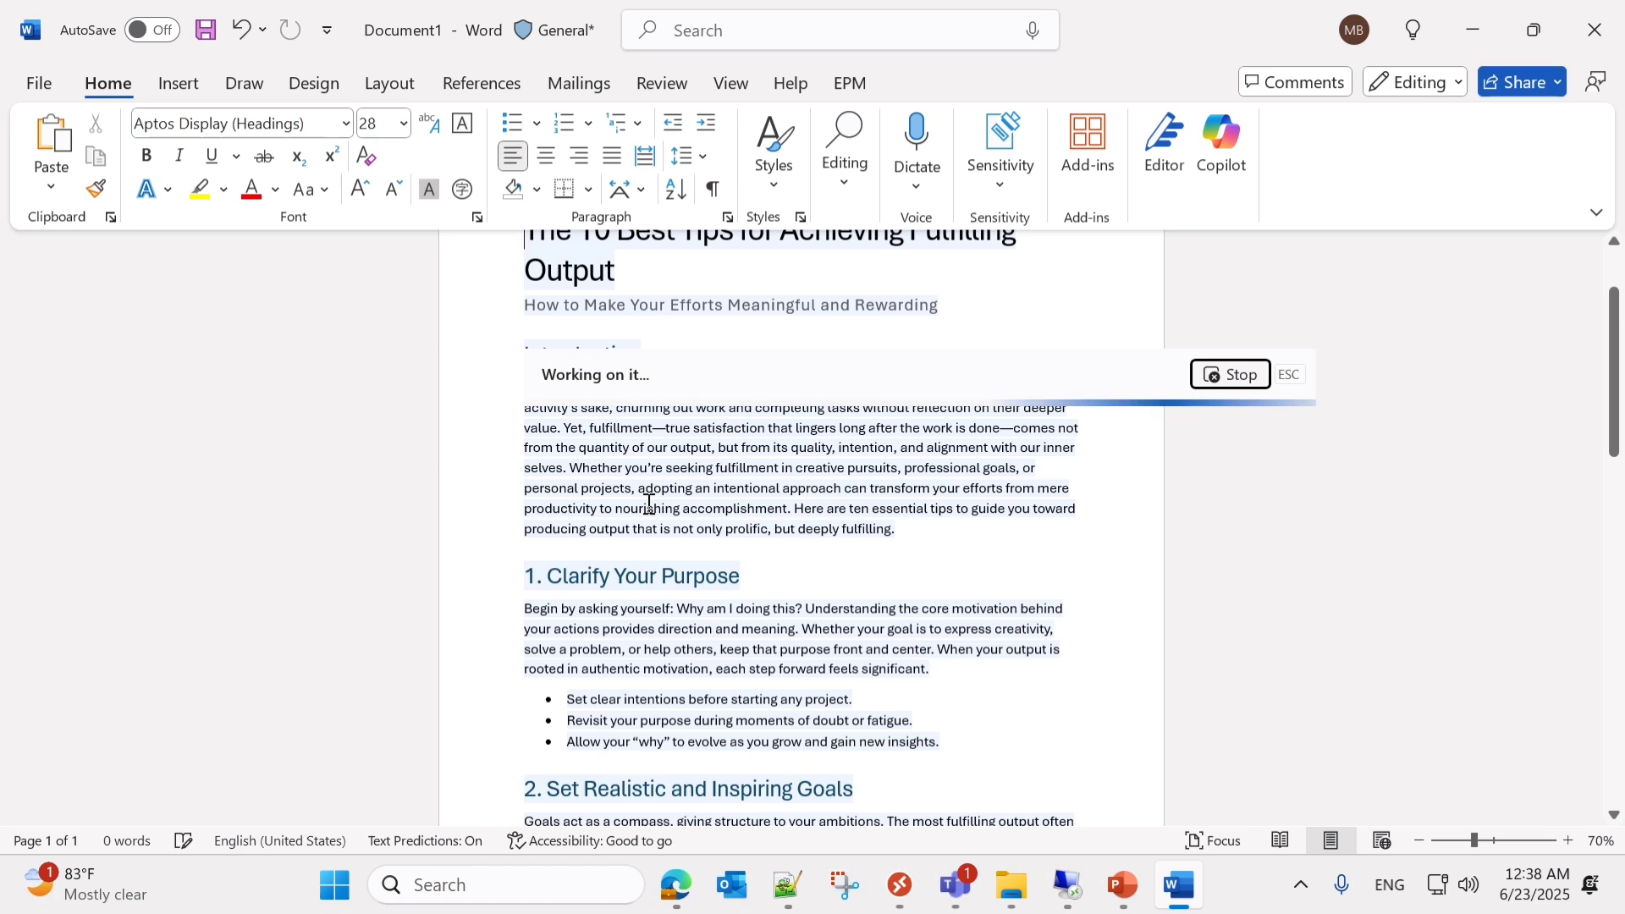
{"action": "scroll", "coordinate": [649, 503], "scroll_direction": "up", "scroll_amount": 2}
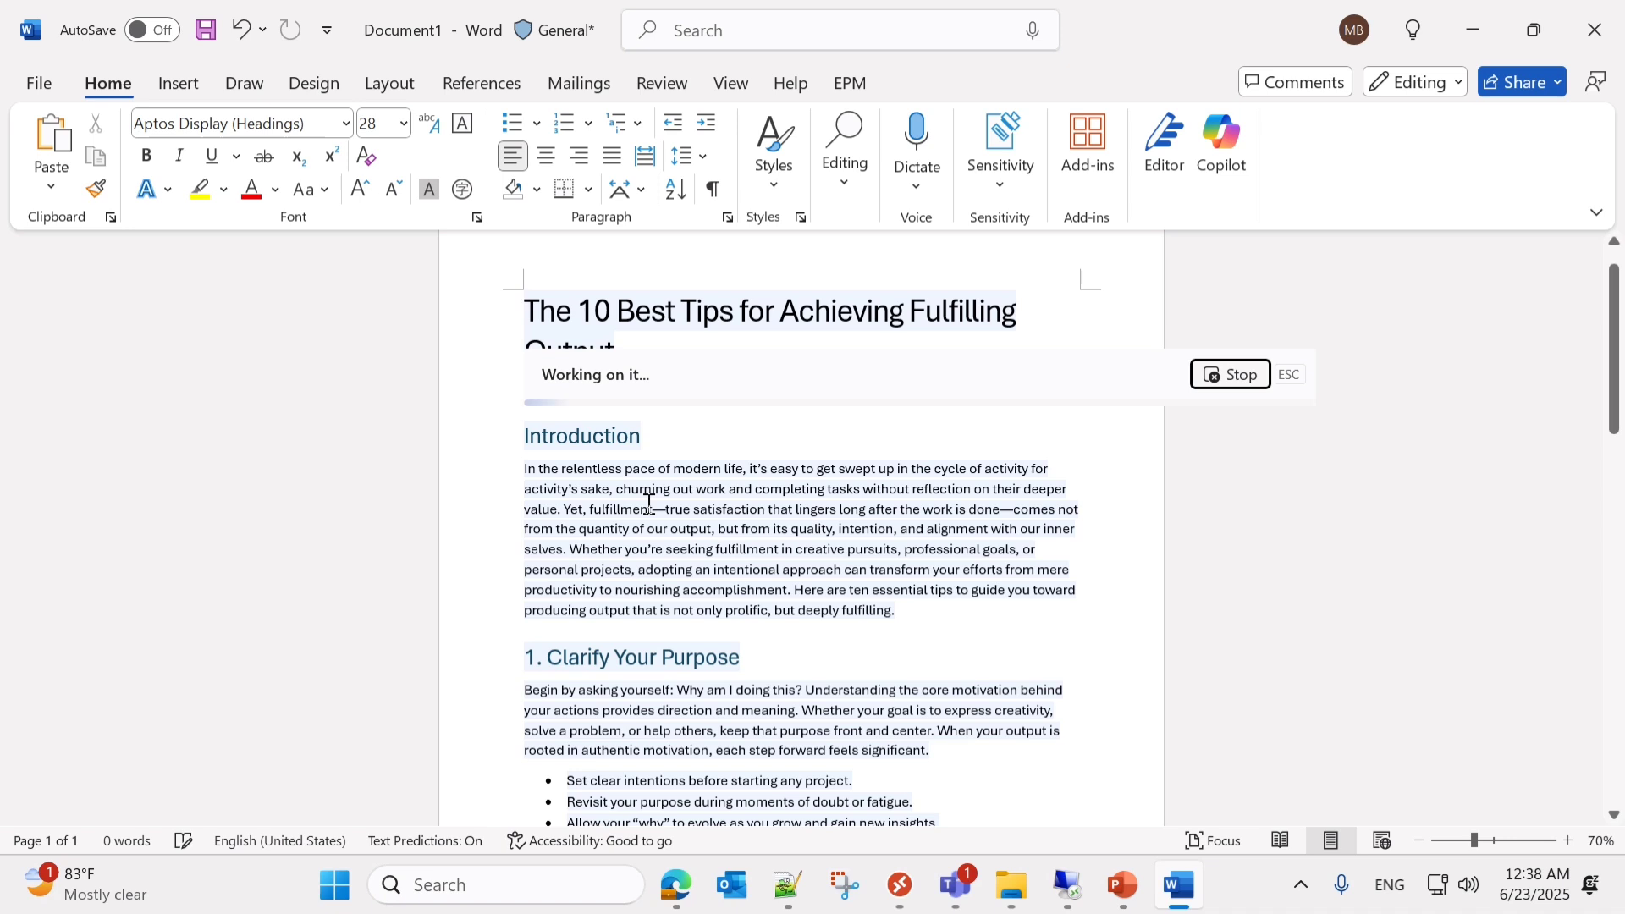
{"action": "scroll", "coordinate": [649, 503], "scroll_direction": "down", "scroll_amount": 1}
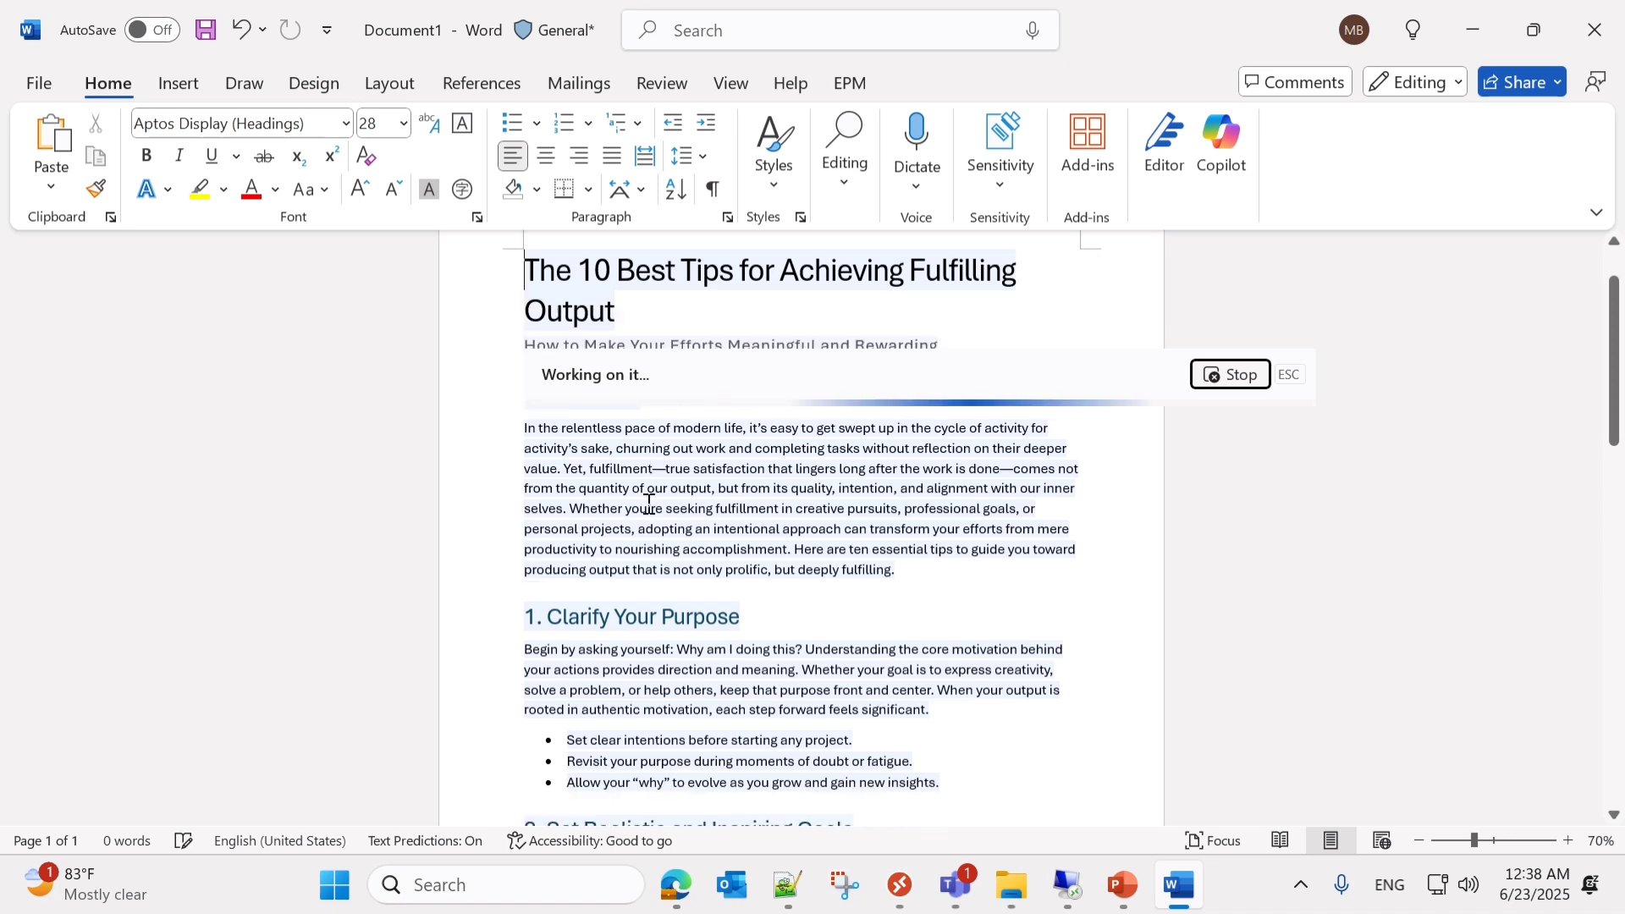
{"action": "scroll", "coordinate": [649, 503], "scroll_direction": "down", "scroll_amount": 1}
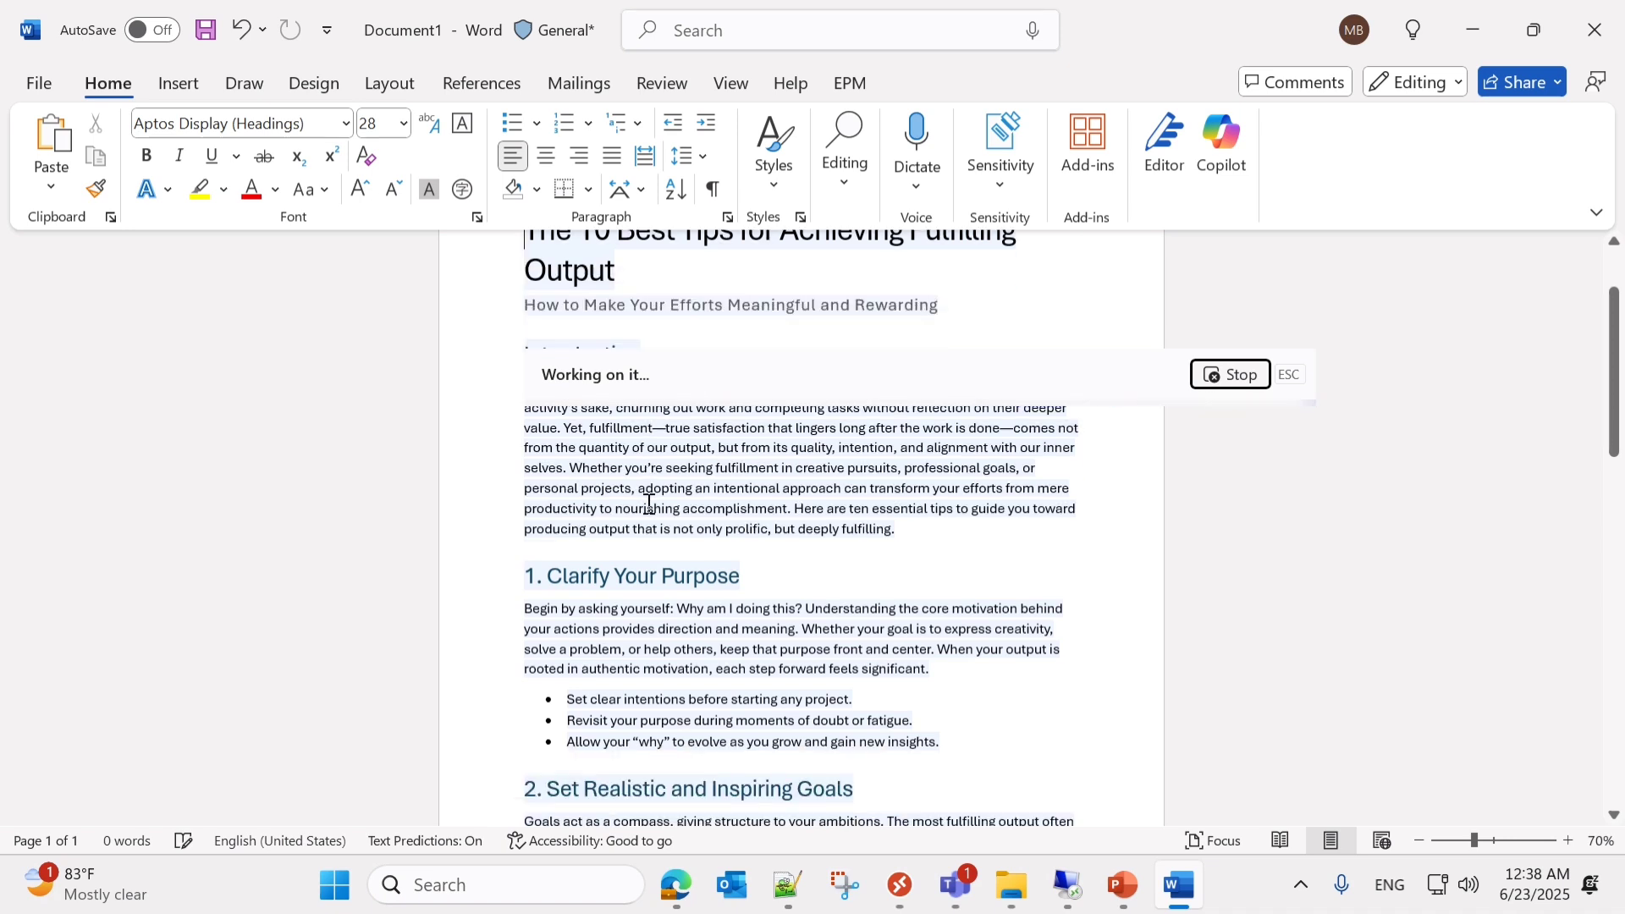
{"action": "scroll", "coordinate": [649, 503], "scroll_direction": "down", "scroll_amount": 1}
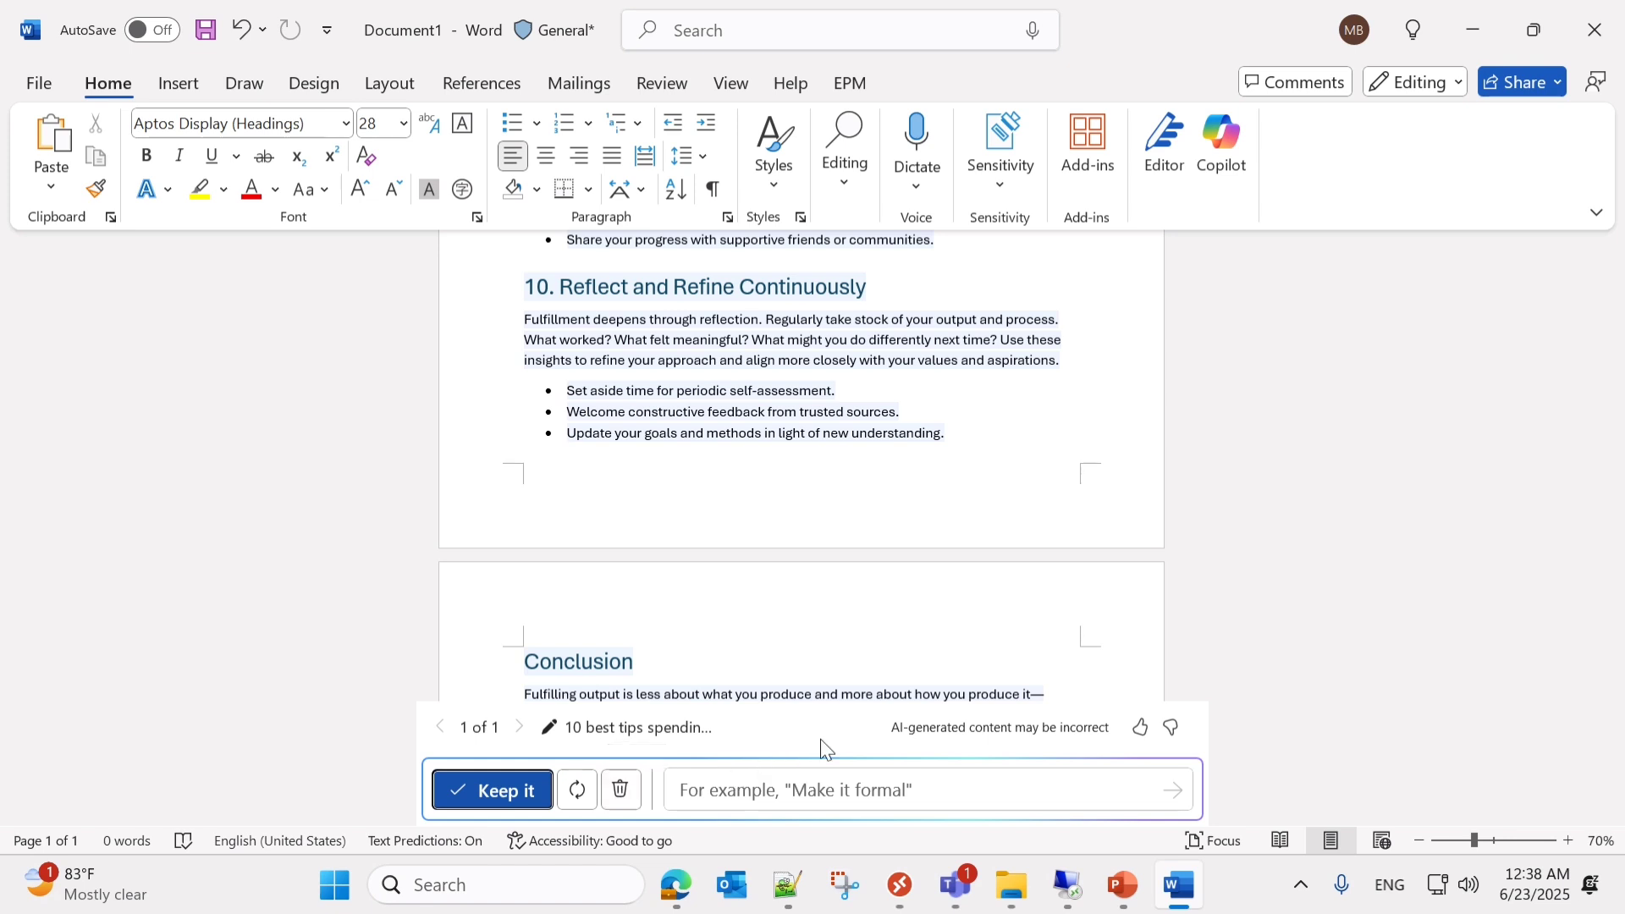
- Move the Copilot bar off the conclusion text and regenerate the draft with the instruction "Make it formal"
{"action": "left_click_drag", "start_coordinate": [819, 759], "coordinate": [793, 524]}
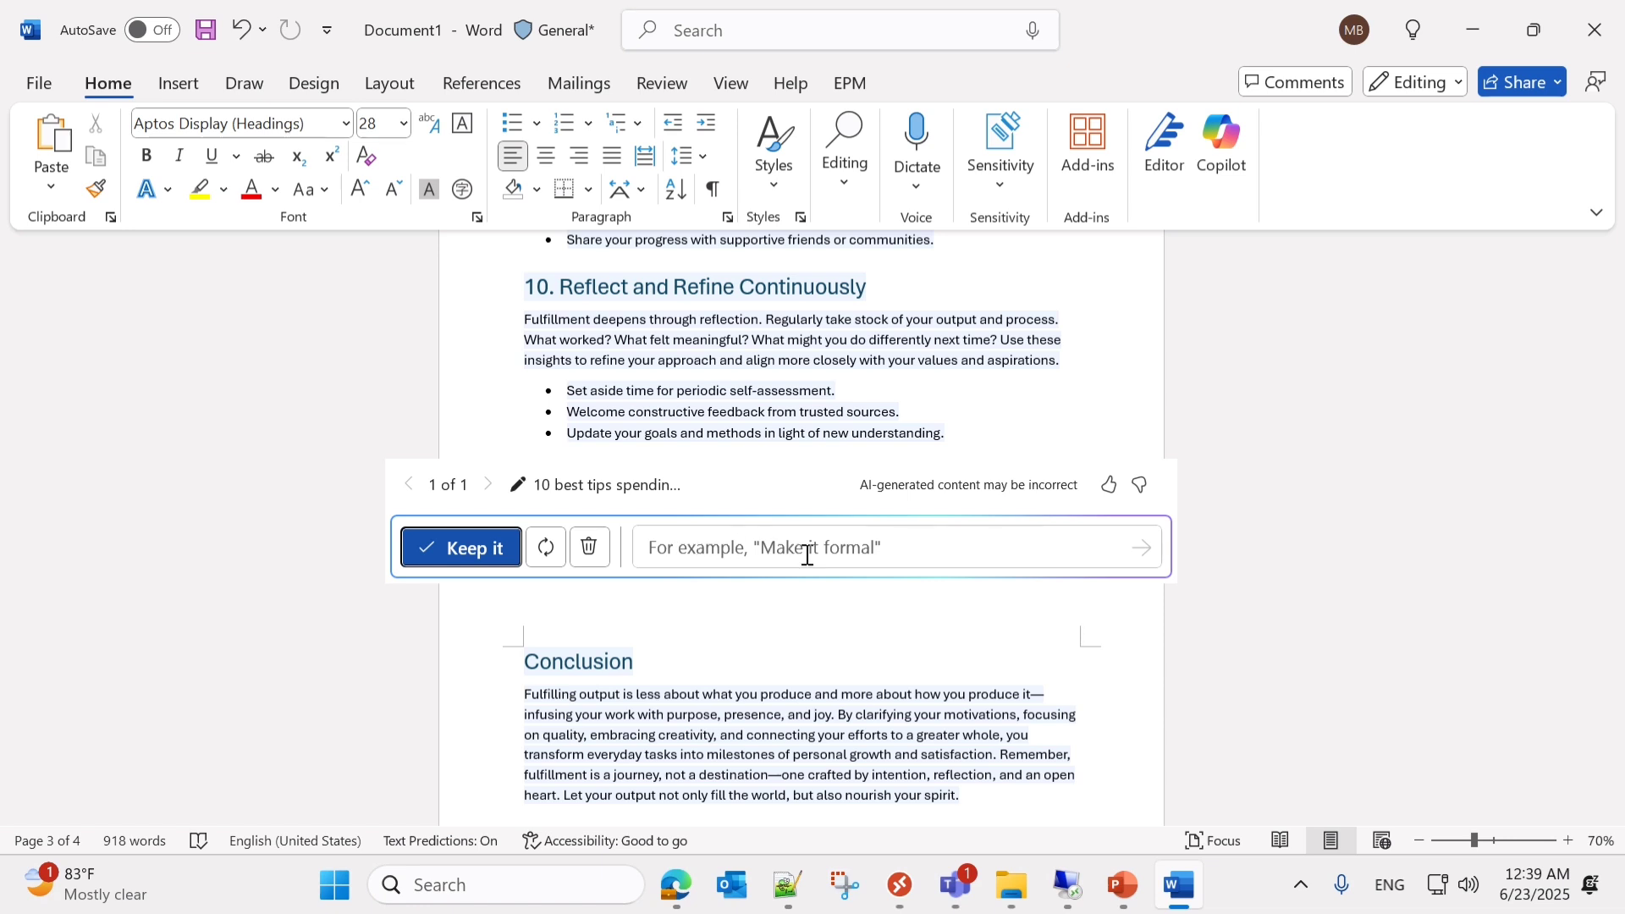
{"action": "left_click", "coordinate": [892, 547]}
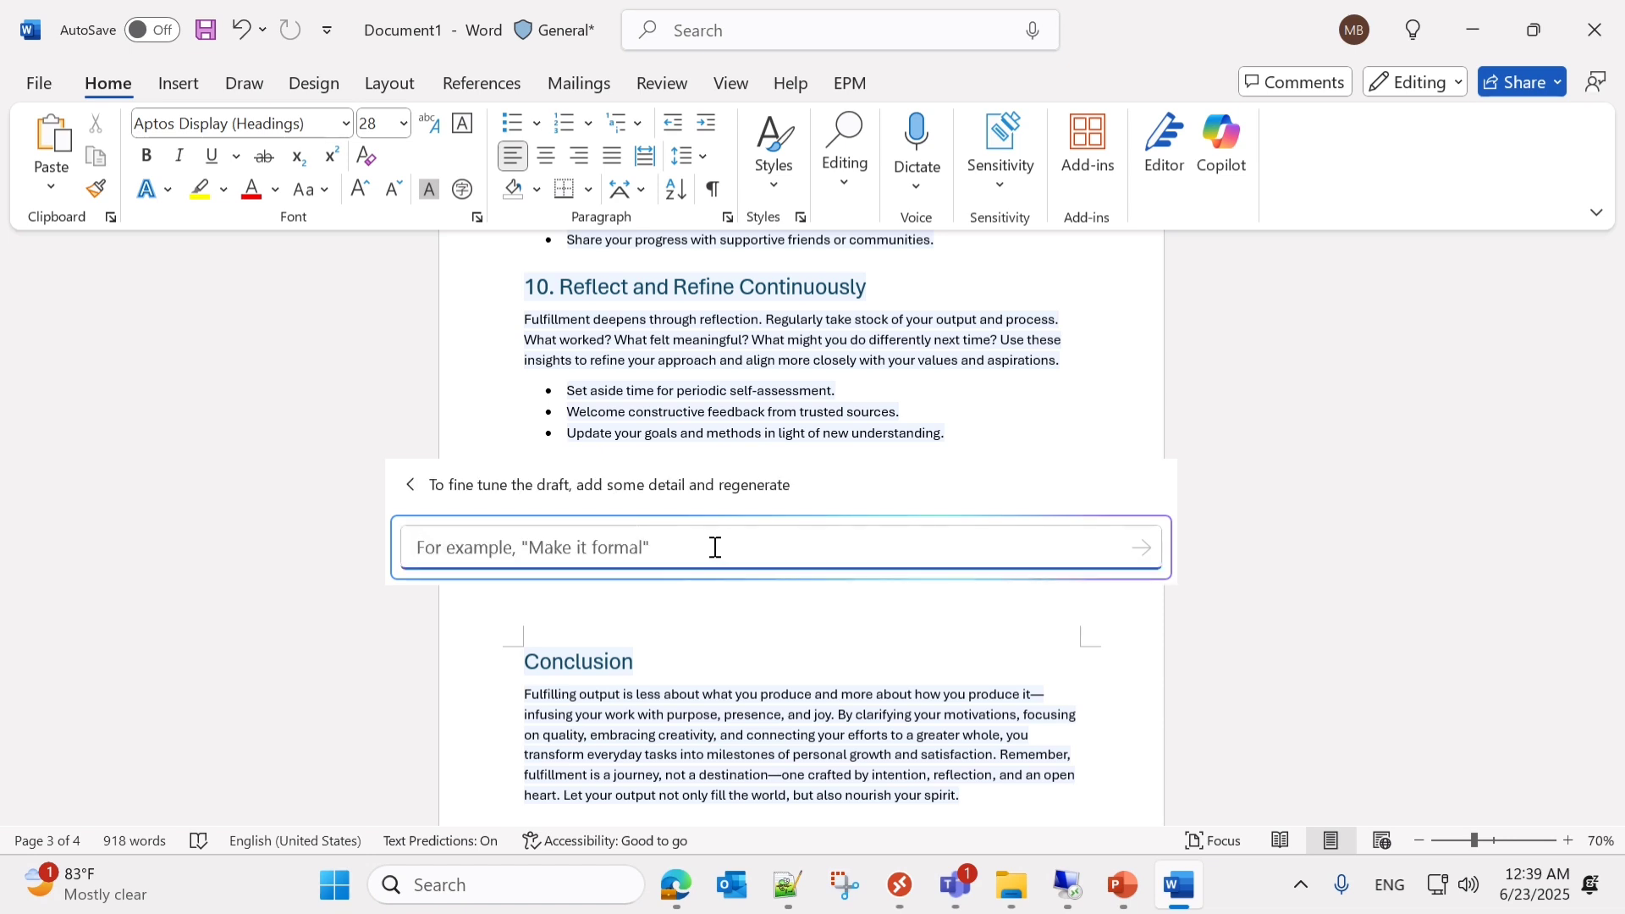
{"action": "type", "text": "Mke it formal"}
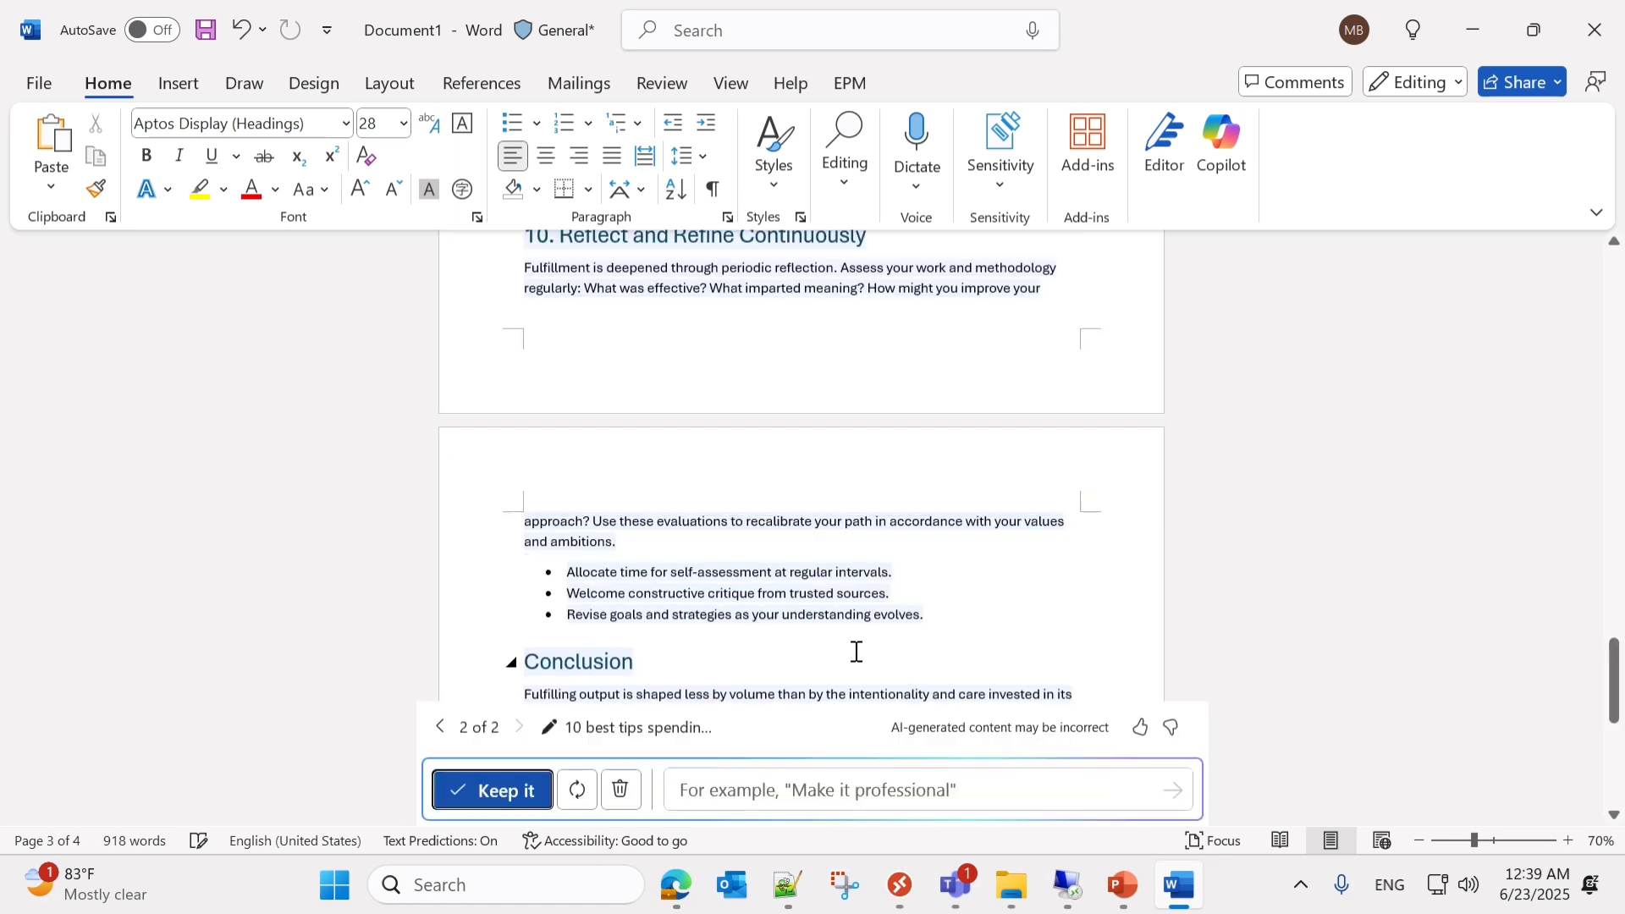
{"action": "left_click_drag", "start_coordinate": [798, 759], "coordinate": [803, 390]}
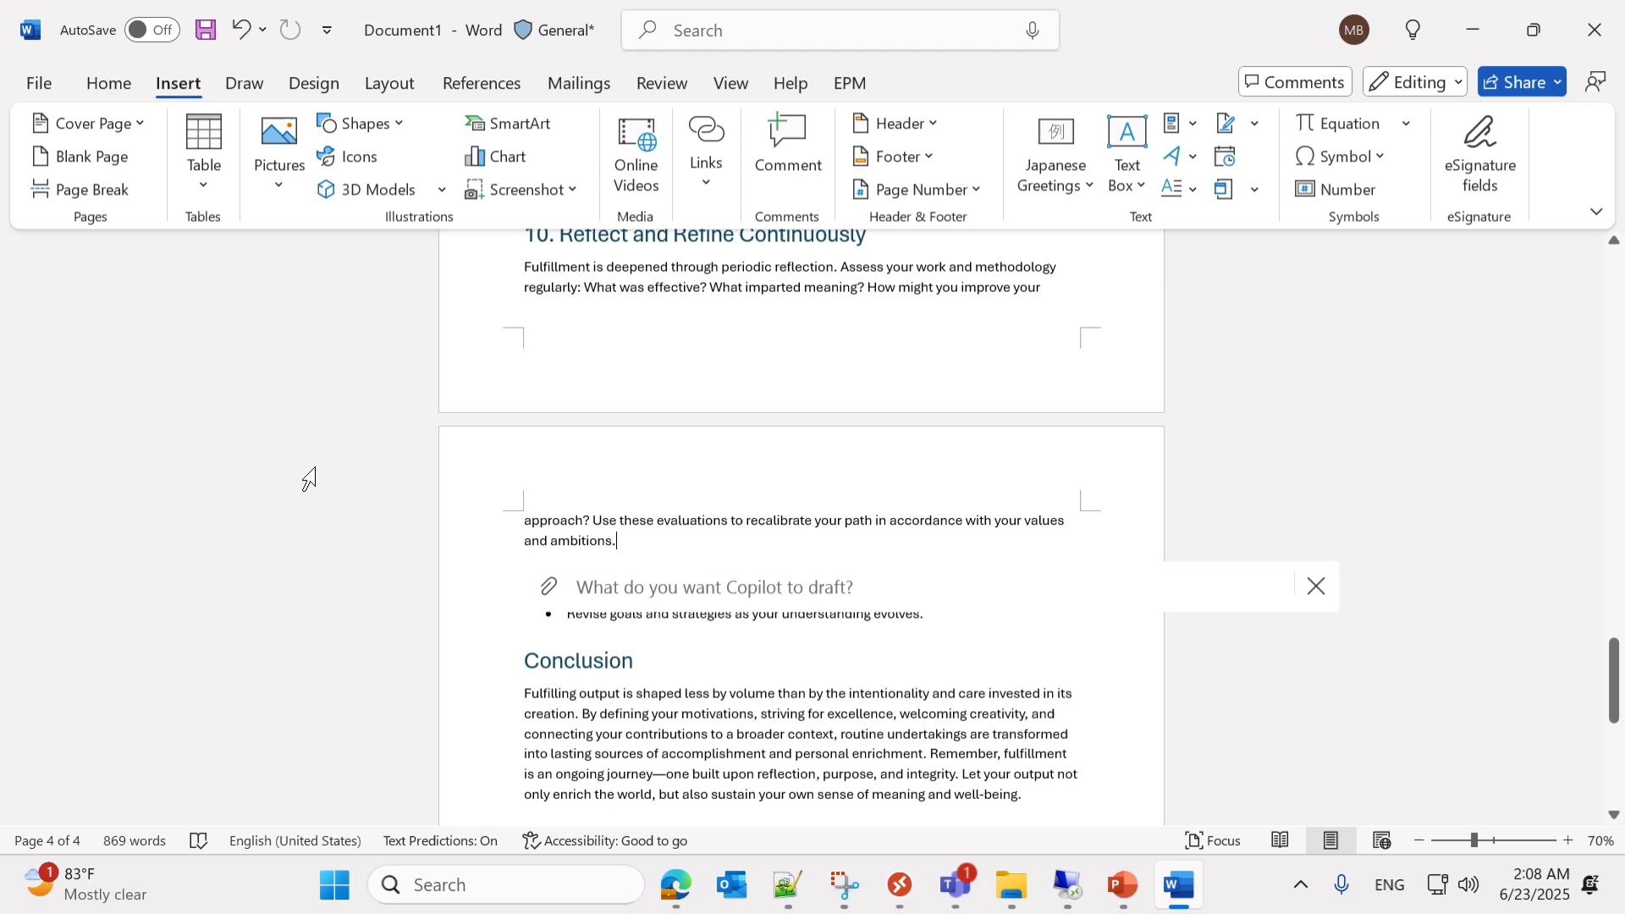
- Reopen Copilot's drafting options at the end of the tip 10 paragraph and reposition the box over the page
{"action": "left_click", "coordinate": [1317, 589]}
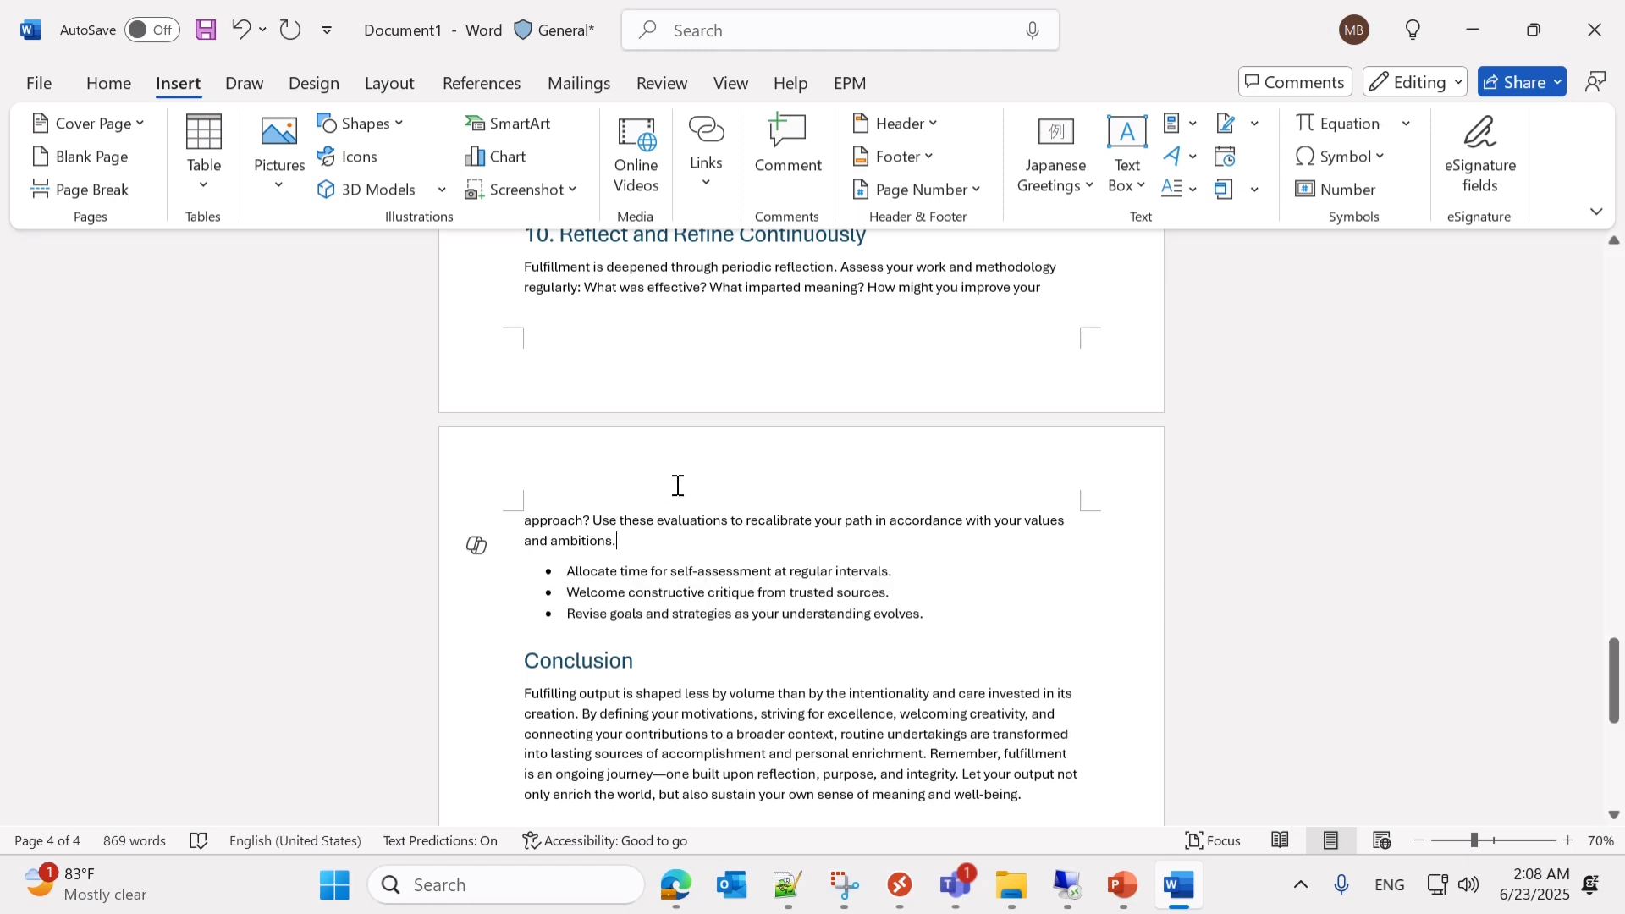
{"action": "scroll", "coordinate": [678, 485], "scroll_direction": "up", "scroll_amount": 1}
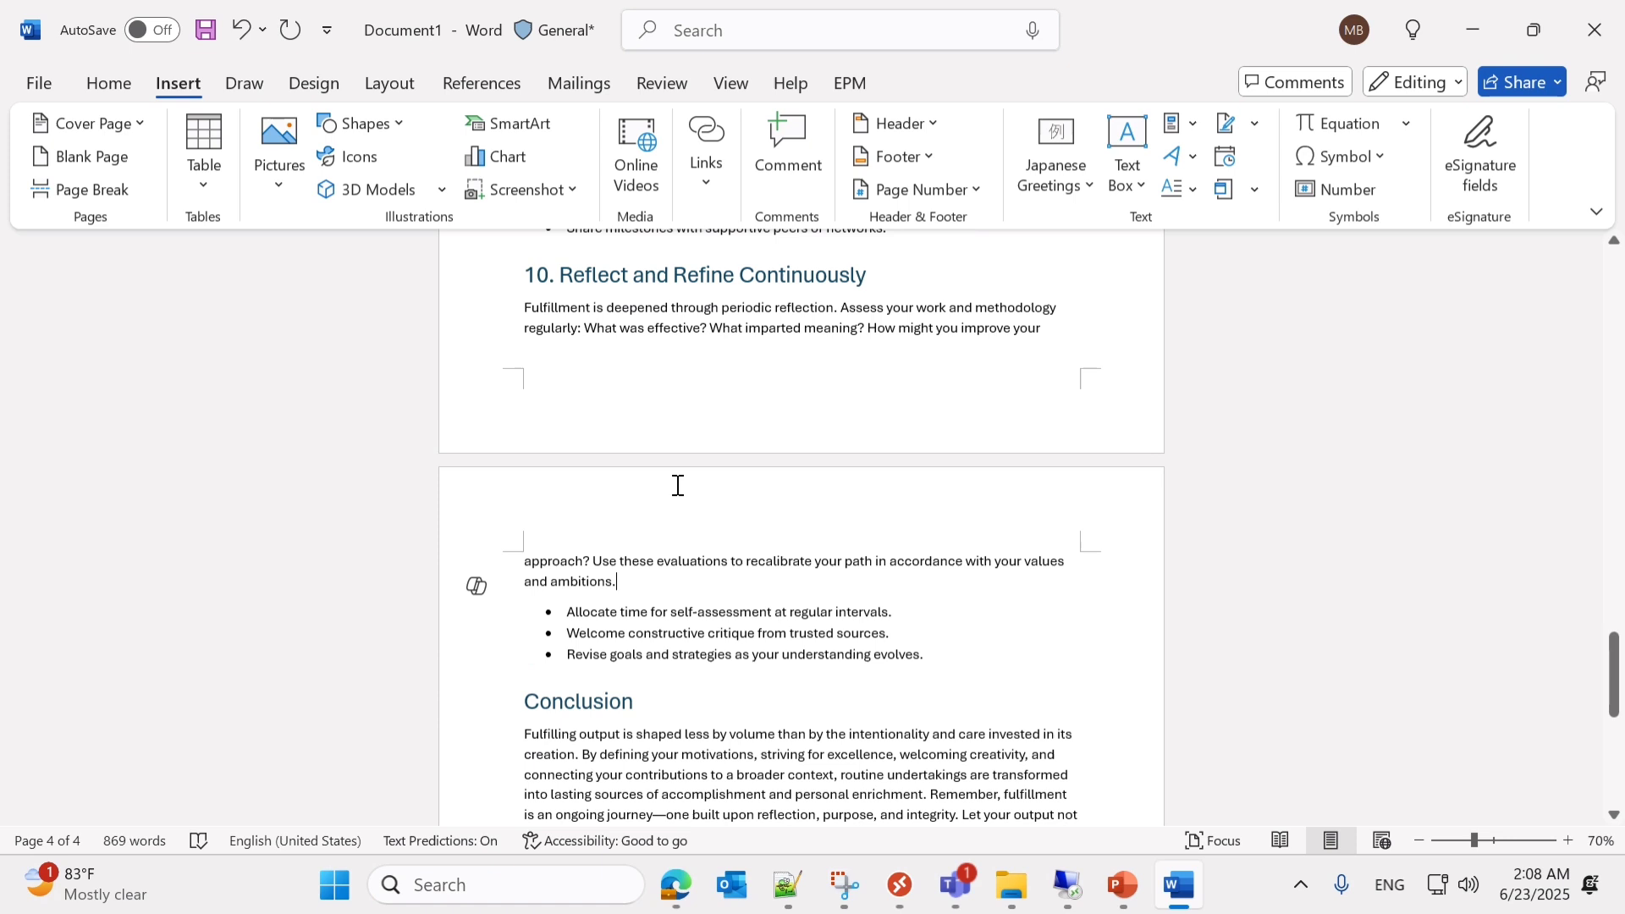
{"action": "left_click", "coordinate": [476, 585]}
{"action": "scroll", "coordinate": [711, 529], "scroll_direction": "down", "scroll_amount": 2}
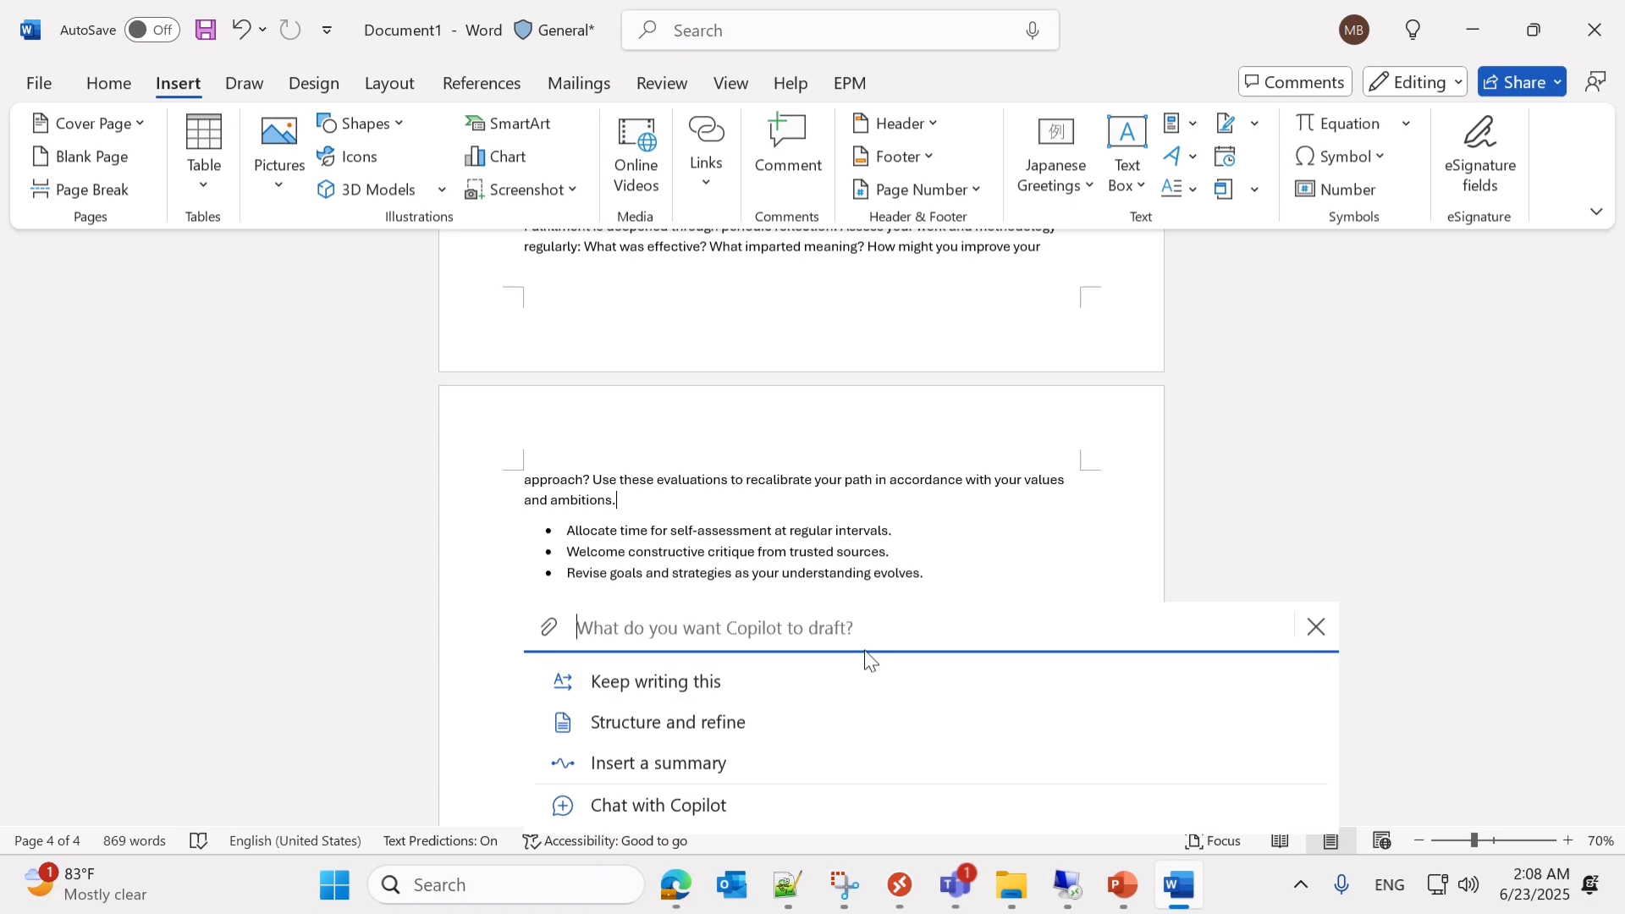
{"action": "left_click_drag", "start_coordinate": [856, 633], "coordinate": [763, 385]}
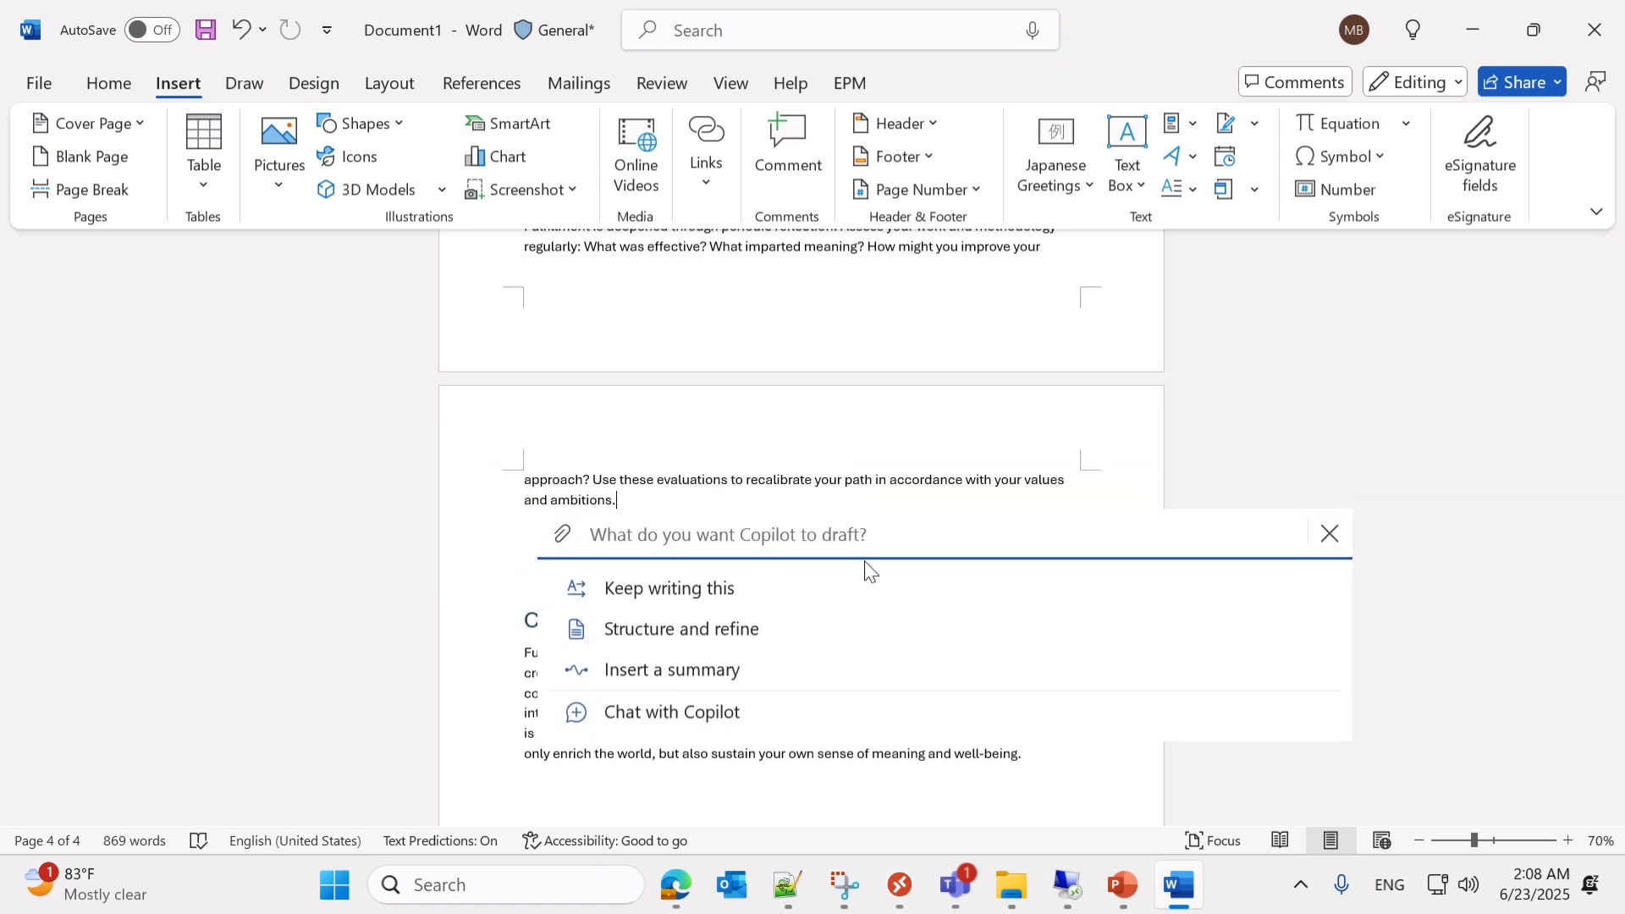
- Add a new paragraph after the conclusion, have Copilot continue with "Keep writing this", and keep the generated text
{"action": "scroll", "coordinate": [659, 421], "scroll_direction": "down", "scroll_amount": 5}
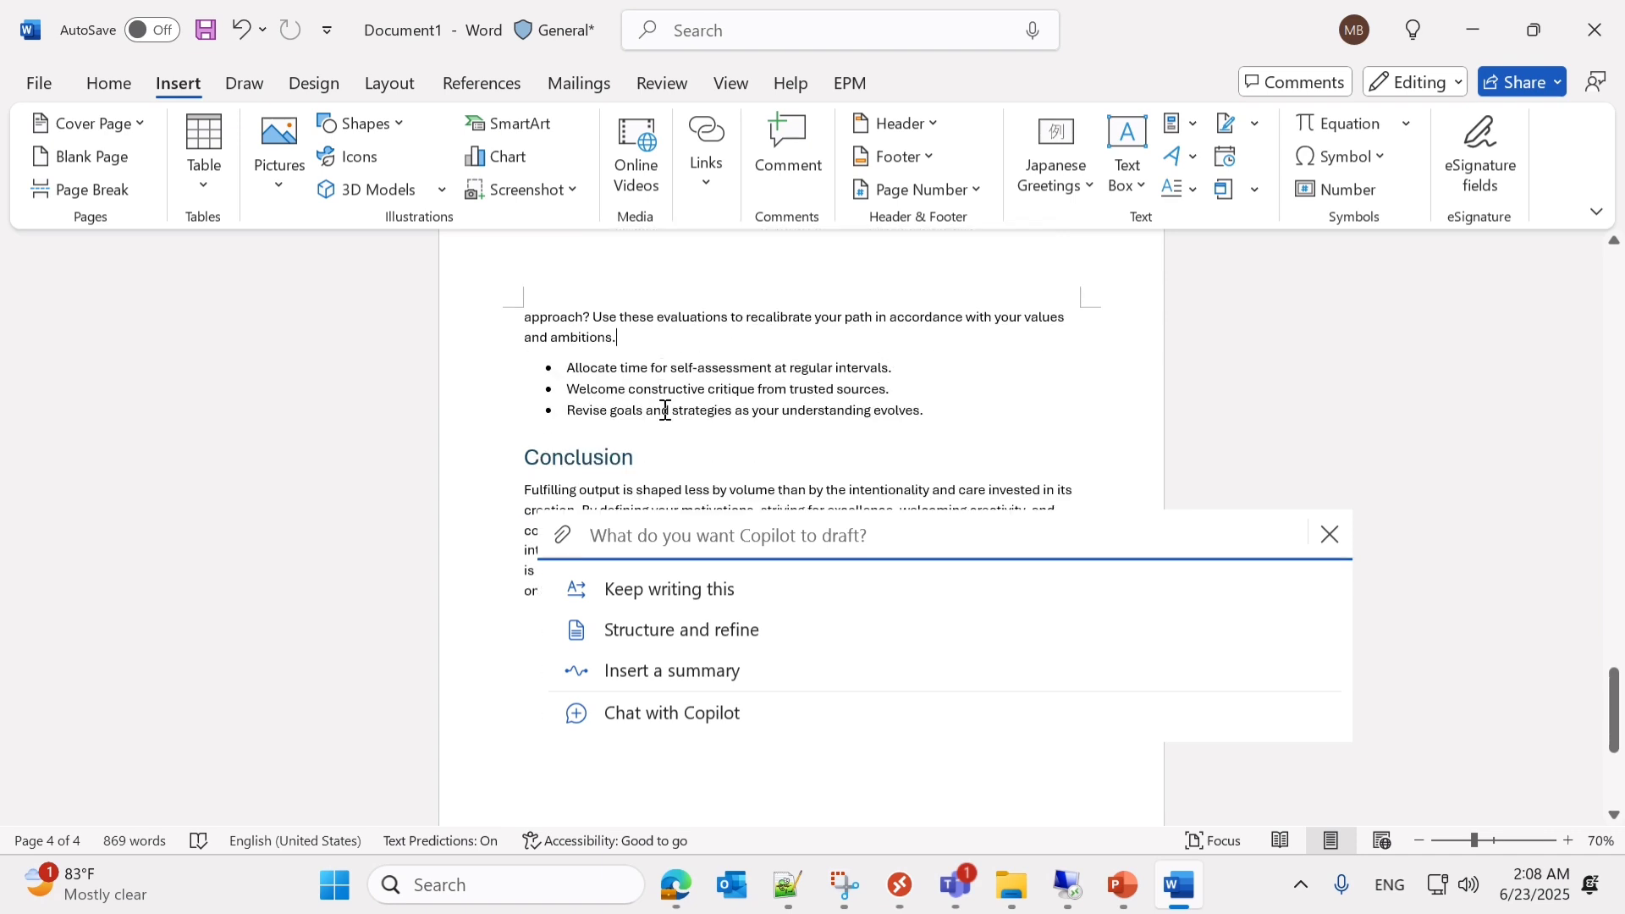
{"action": "scroll", "coordinate": [665, 410], "scroll_direction": "down", "scroll_amount": 1}
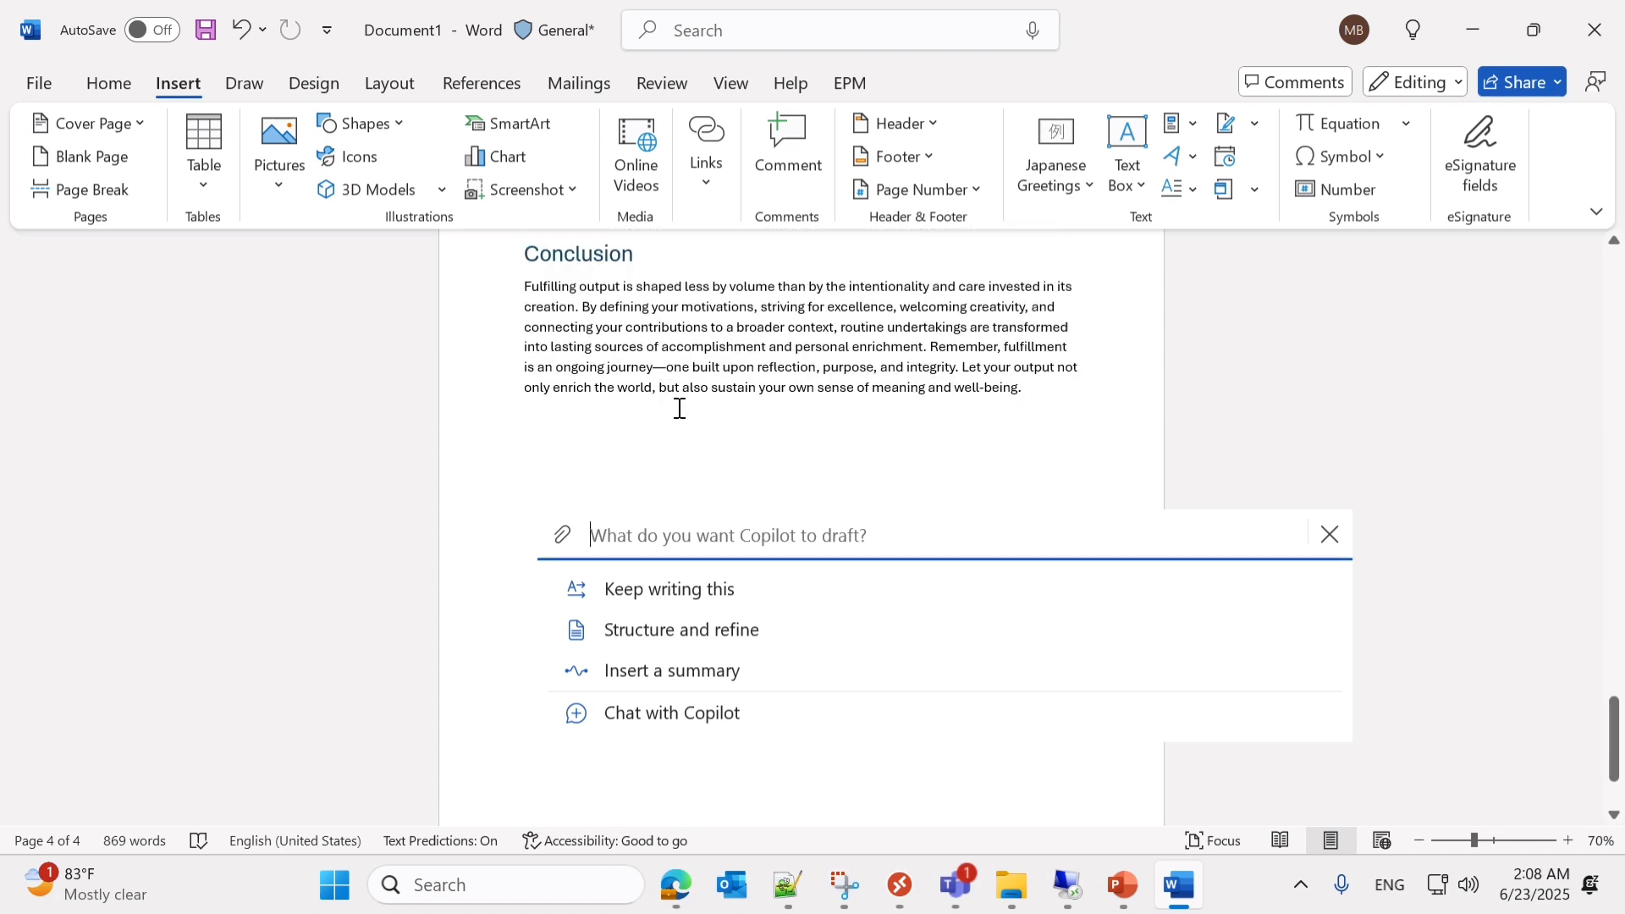
{"action": "left_click", "coordinate": [1029, 391]}
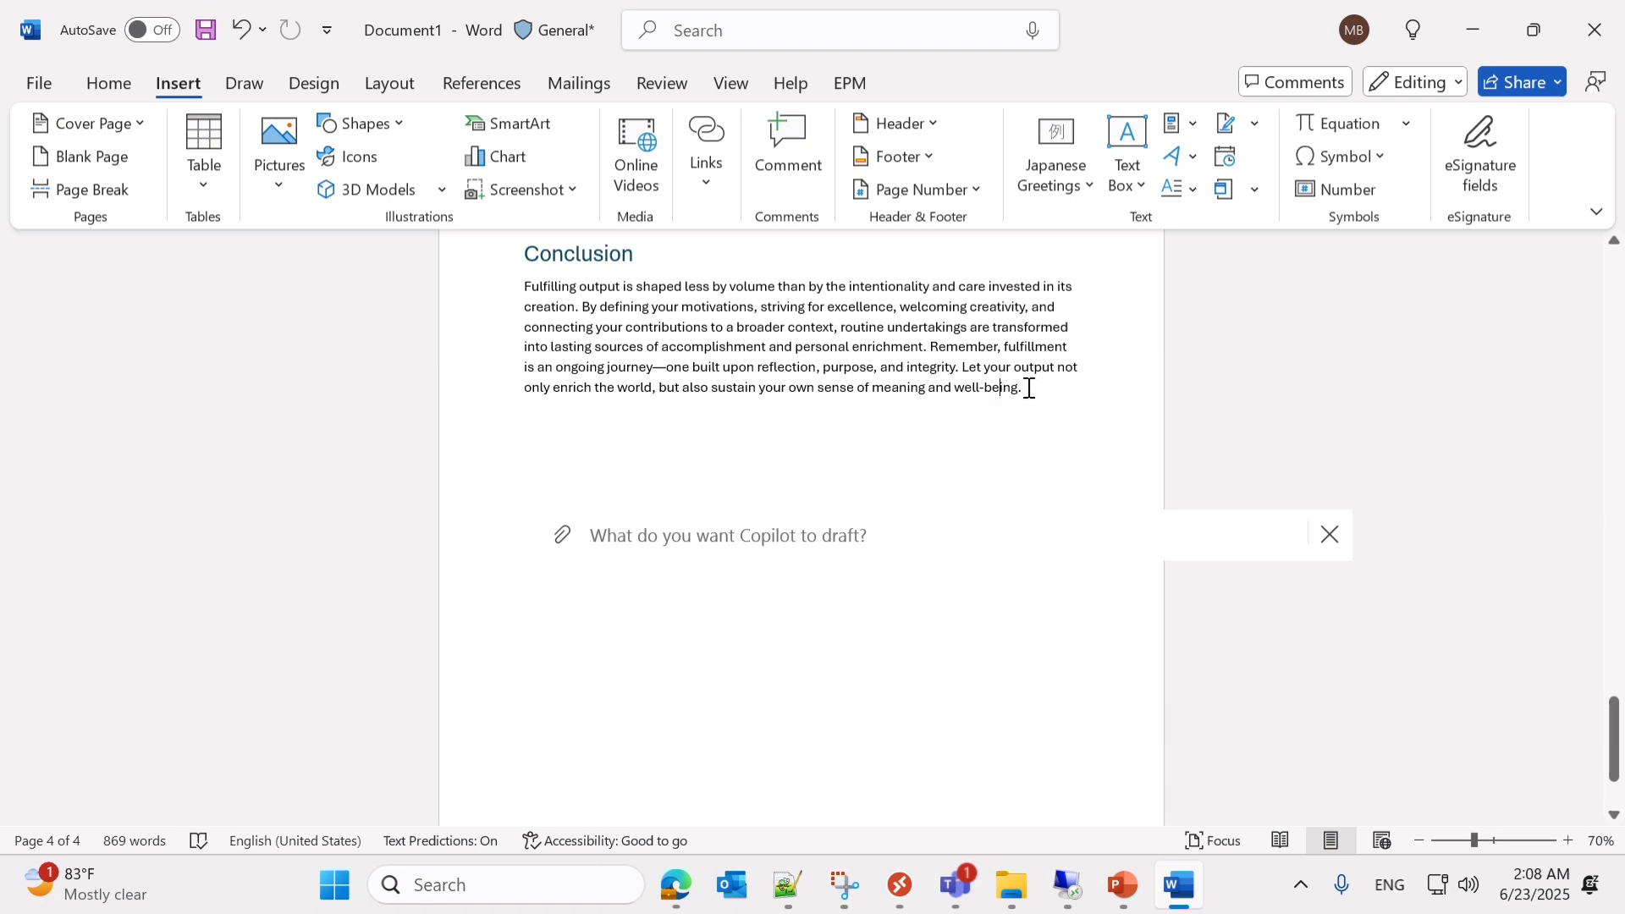
{"action": "key", "text": "Return"}
{"action": "left_click", "coordinate": [1329, 533]}
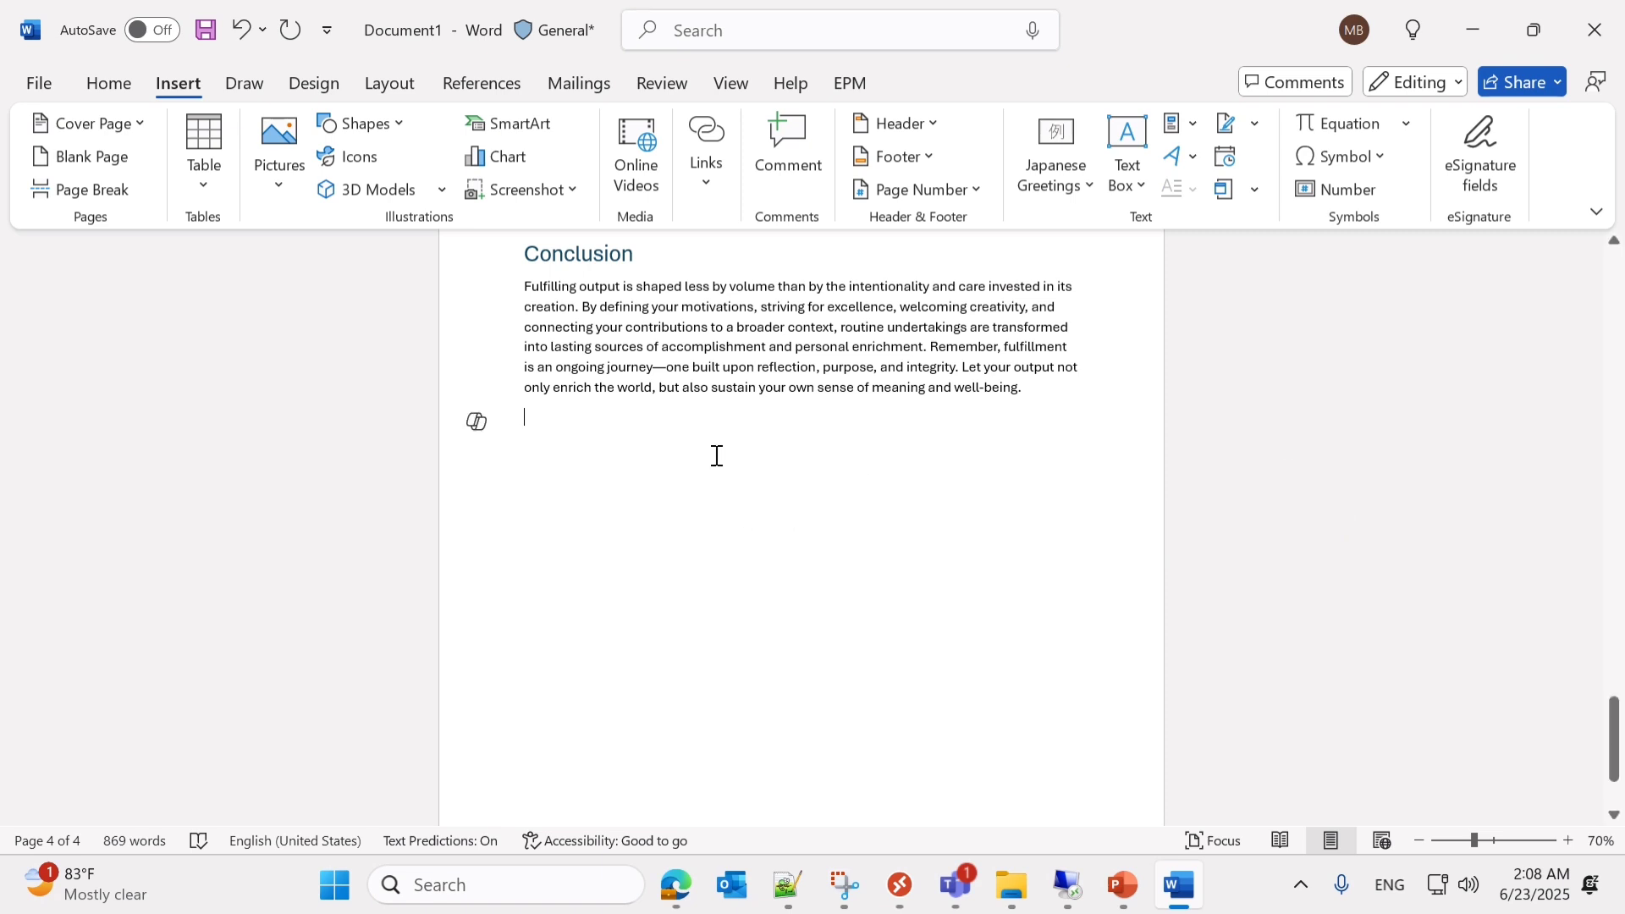
{"action": "left_click", "coordinate": [498, 434]}
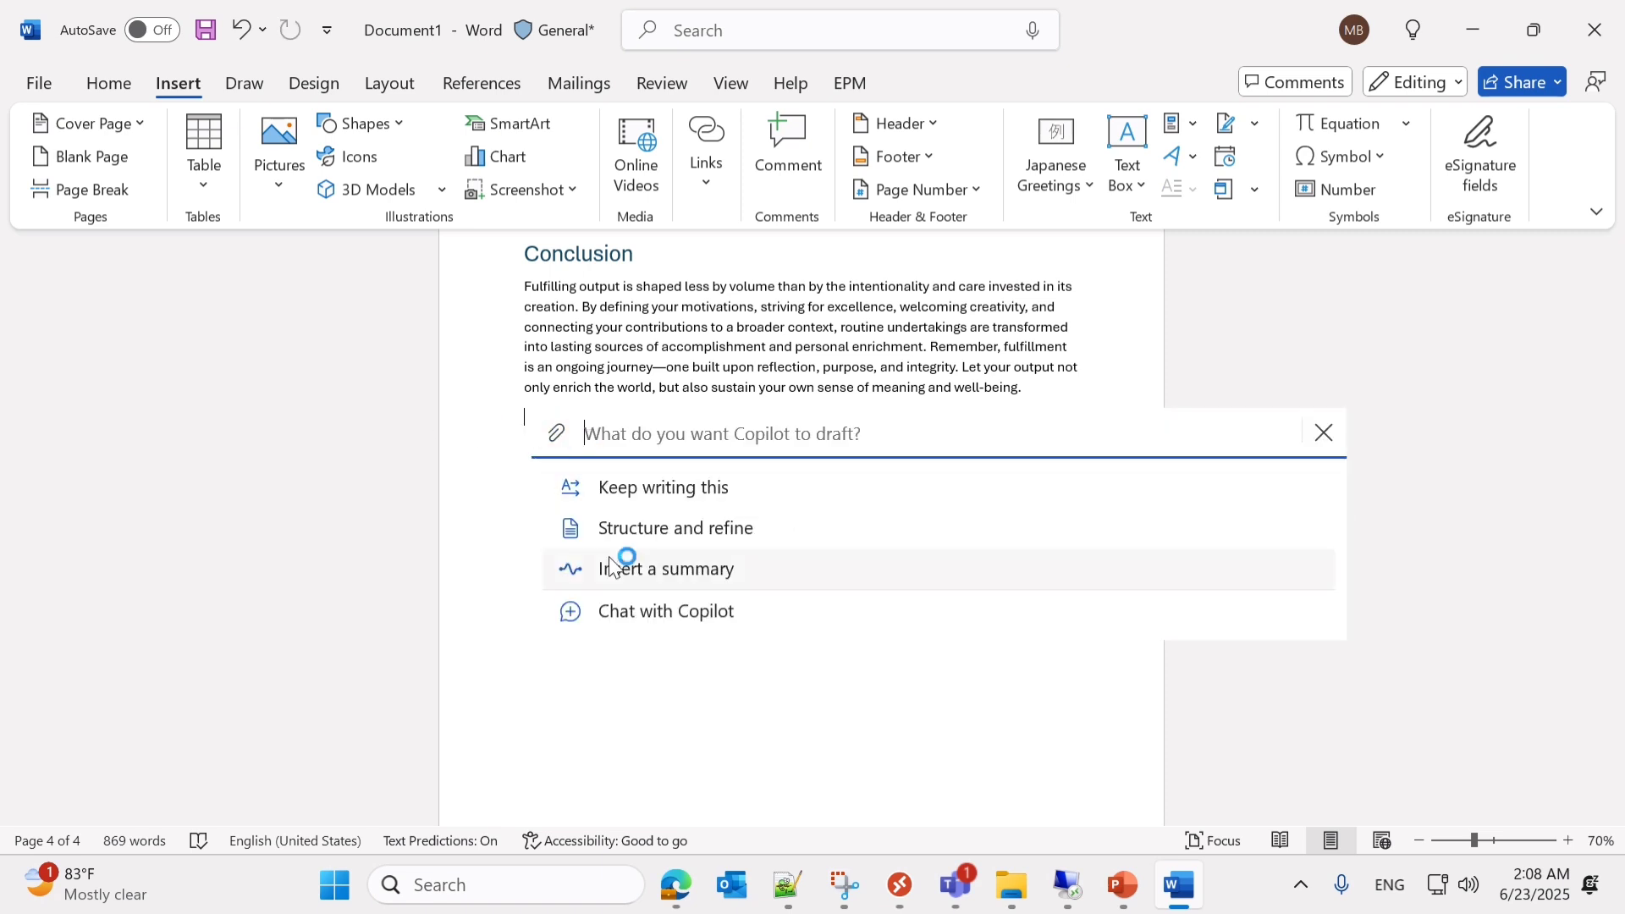
{"action": "left_click", "coordinate": [692, 489]}
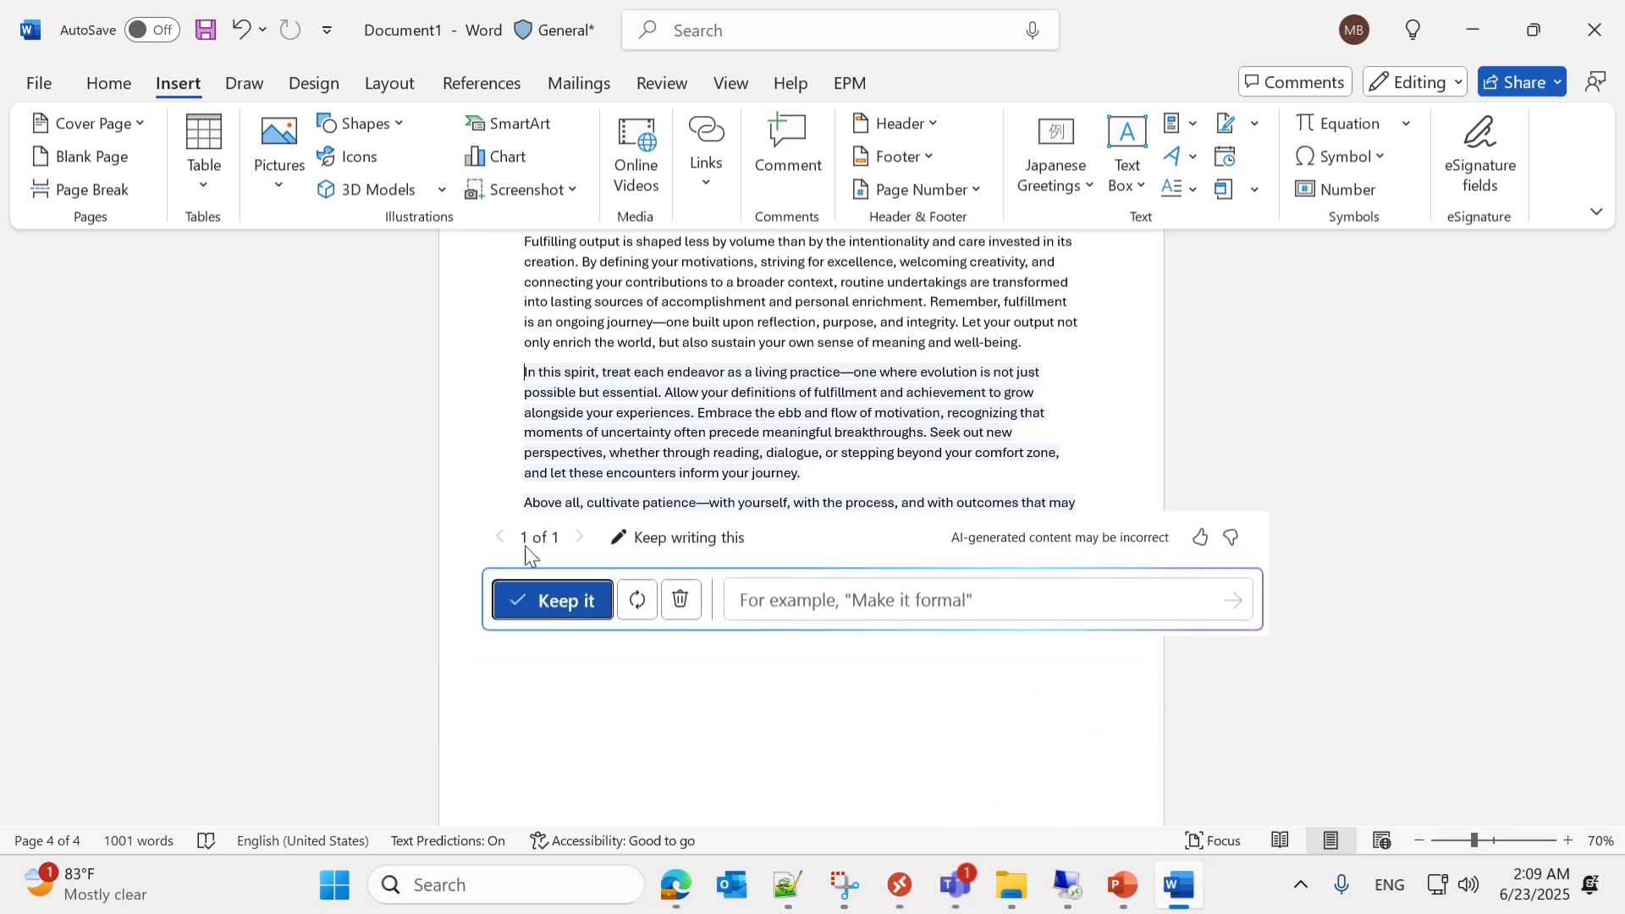
{"action": "left_click", "coordinate": [538, 604]}
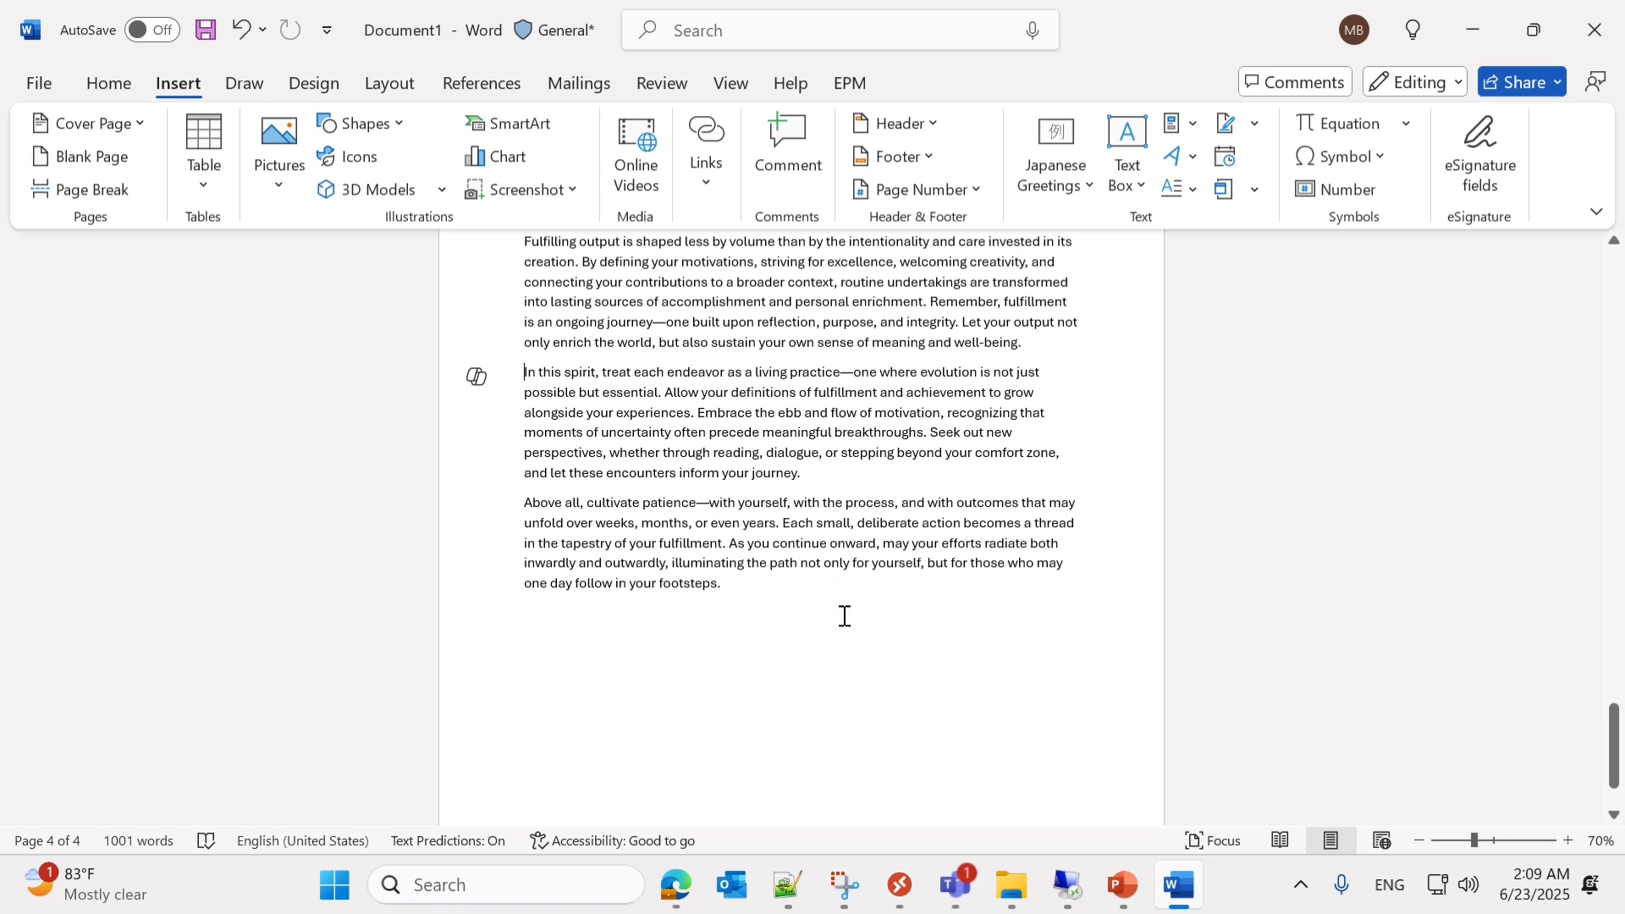
- Examine Copilot's drafting options, including Structure and refine, at the added closing paragraphs and dismiss the drafting box
{"action": "left_click", "coordinate": [476, 377]}
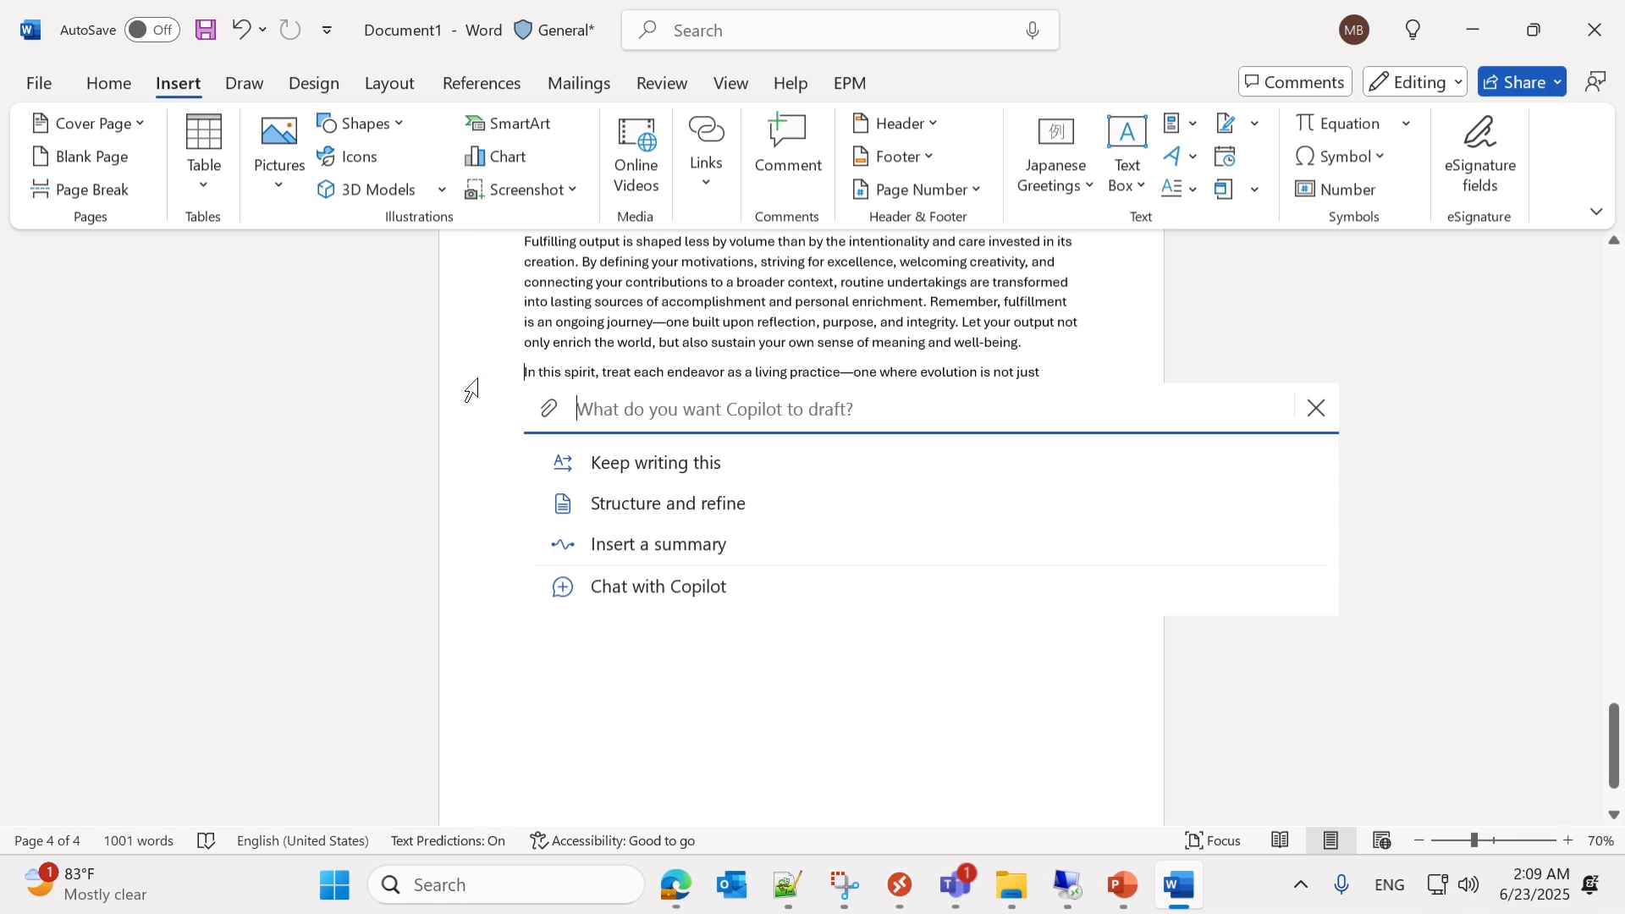
{"action": "scroll", "coordinate": [647, 328], "scroll_direction": "up", "scroll_amount": 1}
{"action": "scroll", "coordinate": [647, 328], "scroll_direction": "down", "scroll_amount": 2}
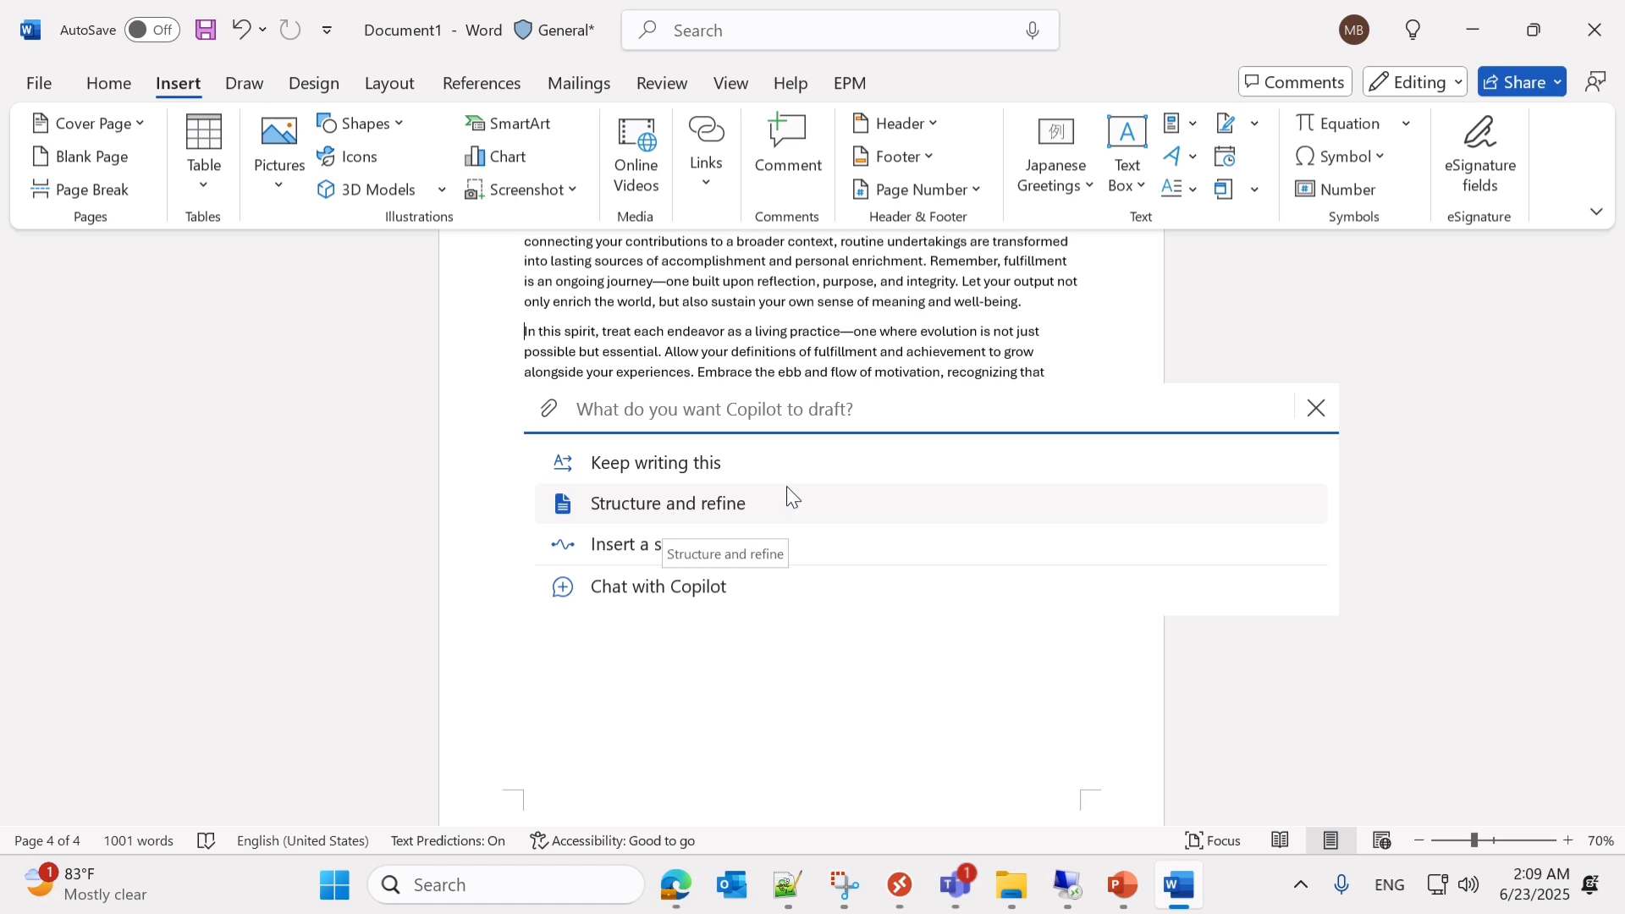
{"action": "left_click", "coordinate": [1313, 410]}
{"action": "left_click_drag", "start_coordinate": [523, 462], "coordinate": [727, 539]}
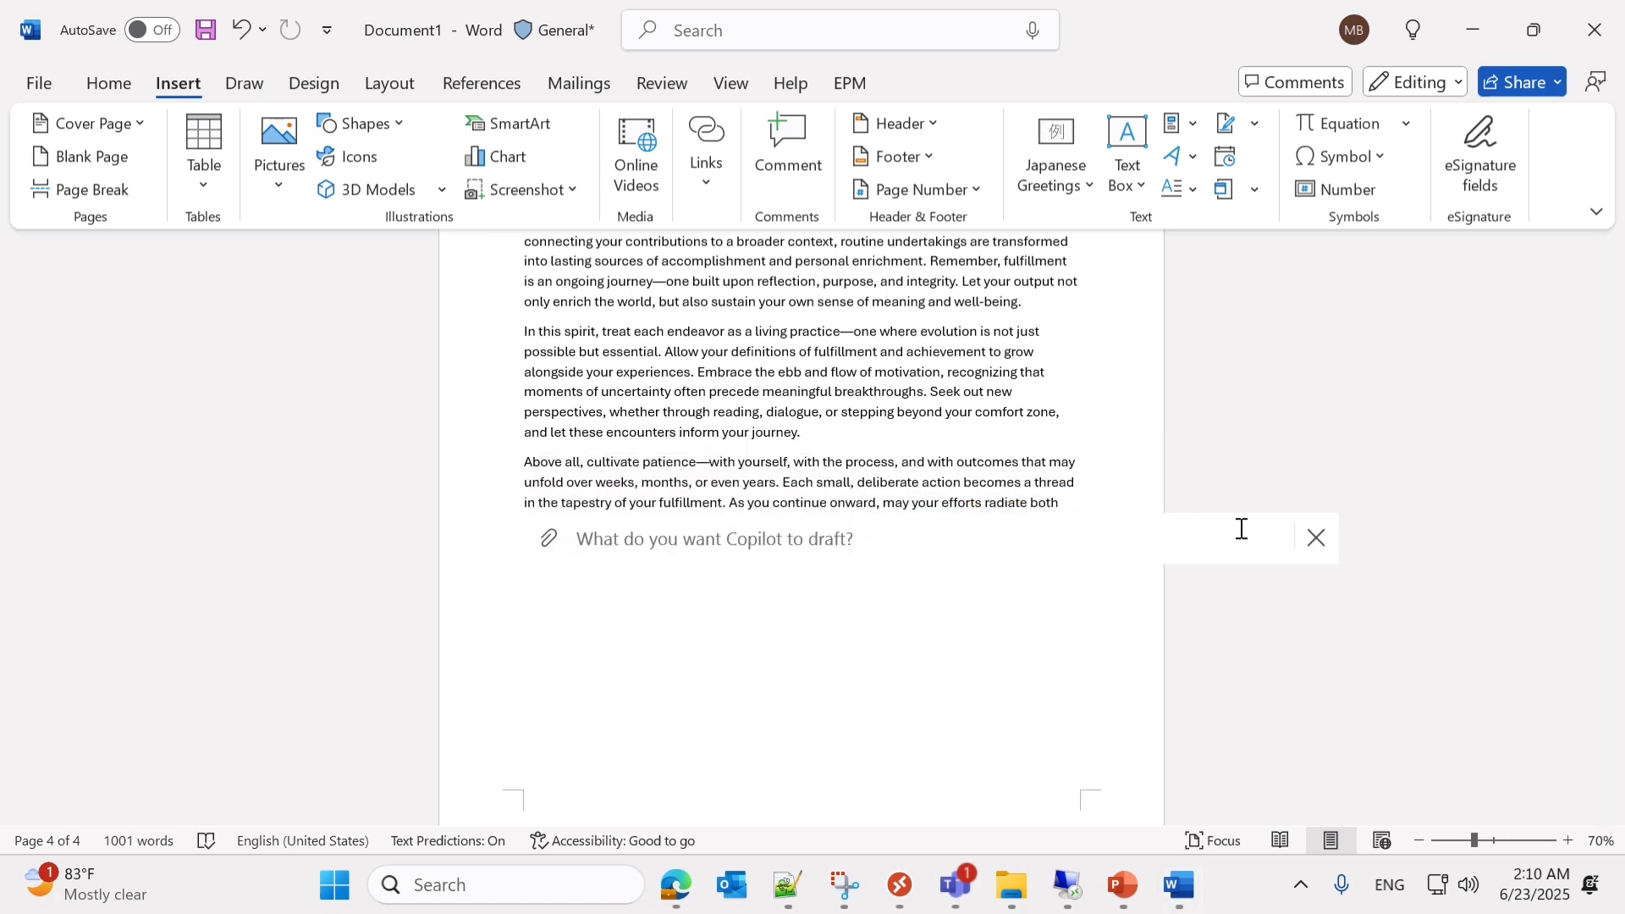
{"action": "left_click", "coordinate": [1318, 540]}
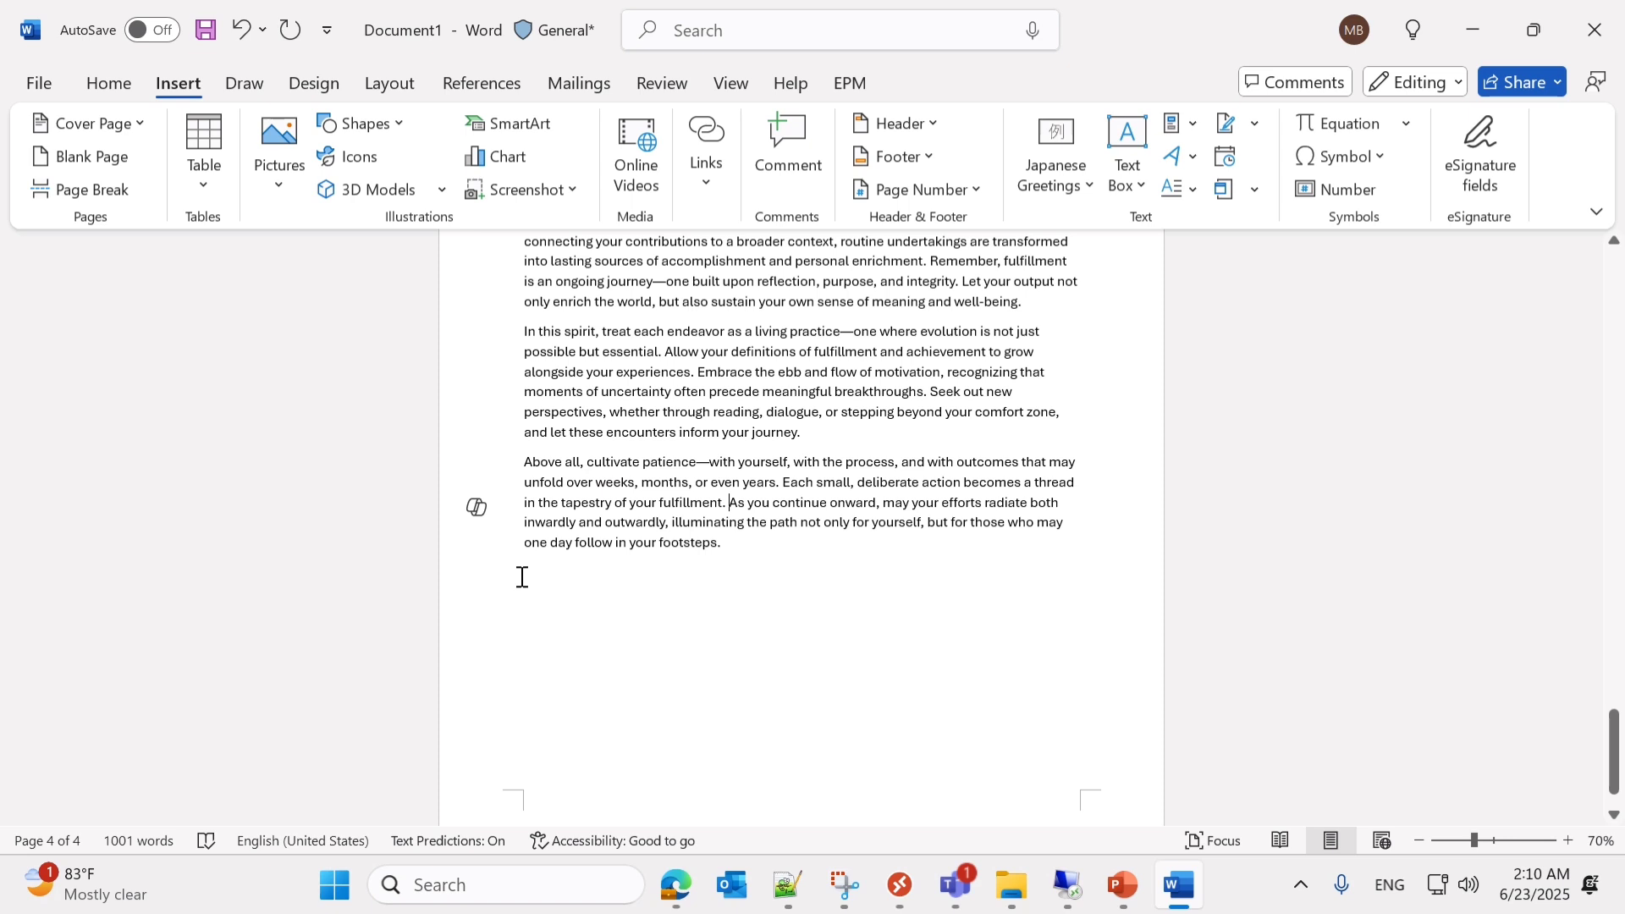
- Have Copilot apply "Structure and refine" from the last closing paragraph and keep the generated text
{"action": "left_click", "coordinate": [475, 510]}
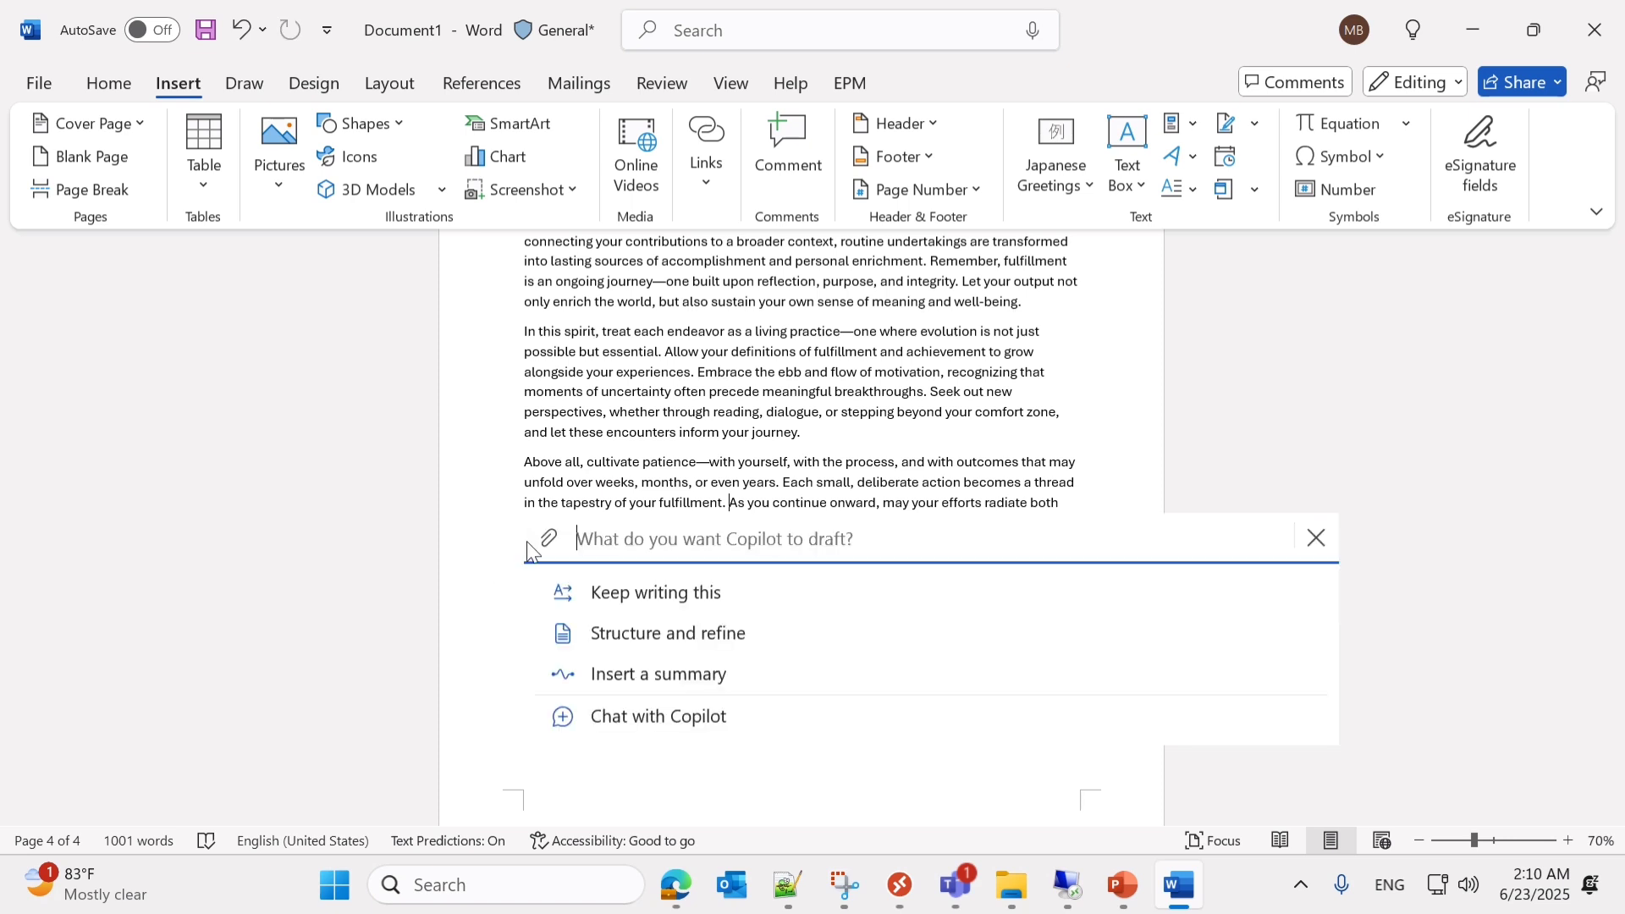
{"action": "left_click", "coordinate": [639, 633]}
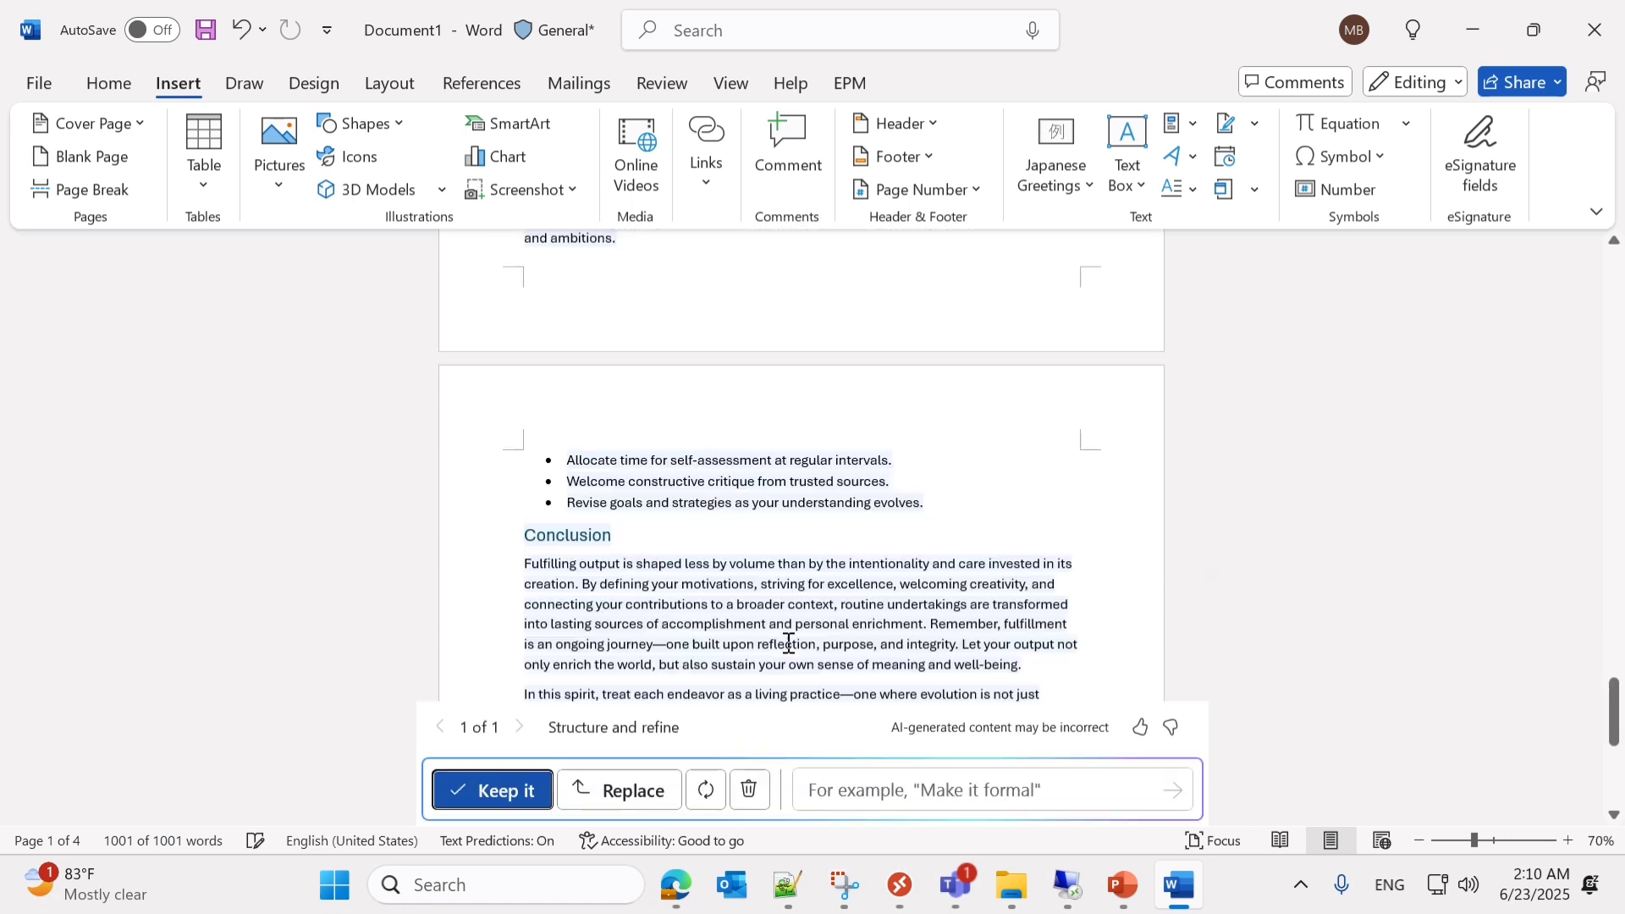
{"action": "left_click", "coordinate": [516, 789]}
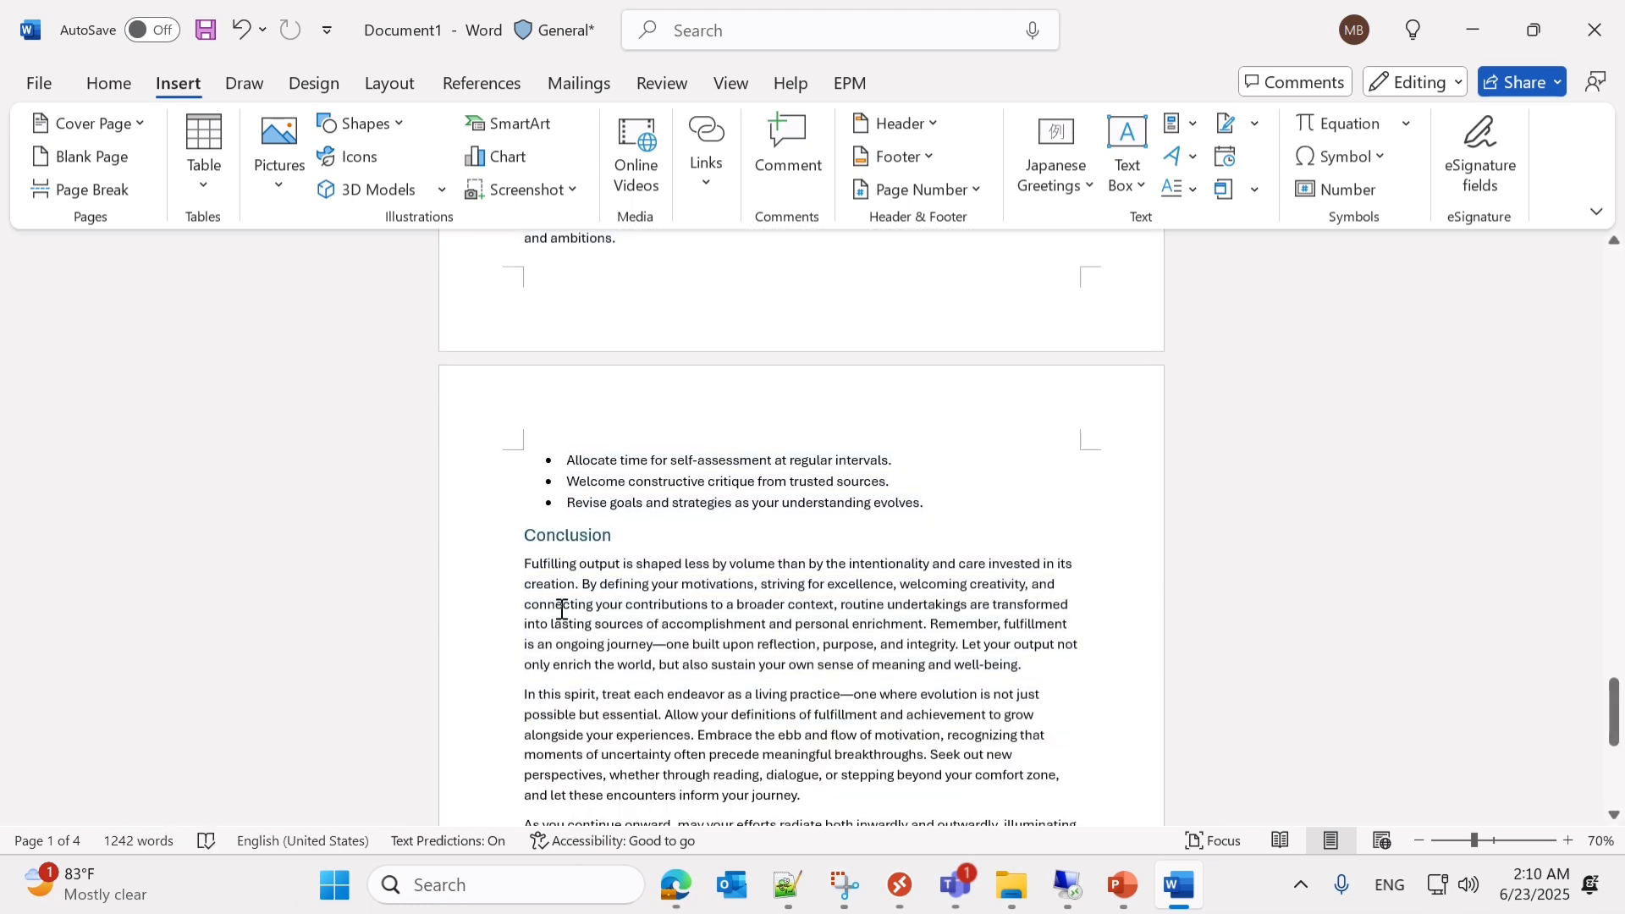
- Open a Copilot chat from the drafting options at the "In this spirit" paragraph under the Conclusion
{"action": "scroll", "coordinate": [648, 642], "scroll_direction": "down", "scroll_amount": 2}
{"action": "left_click", "coordinate": [649, 642]}
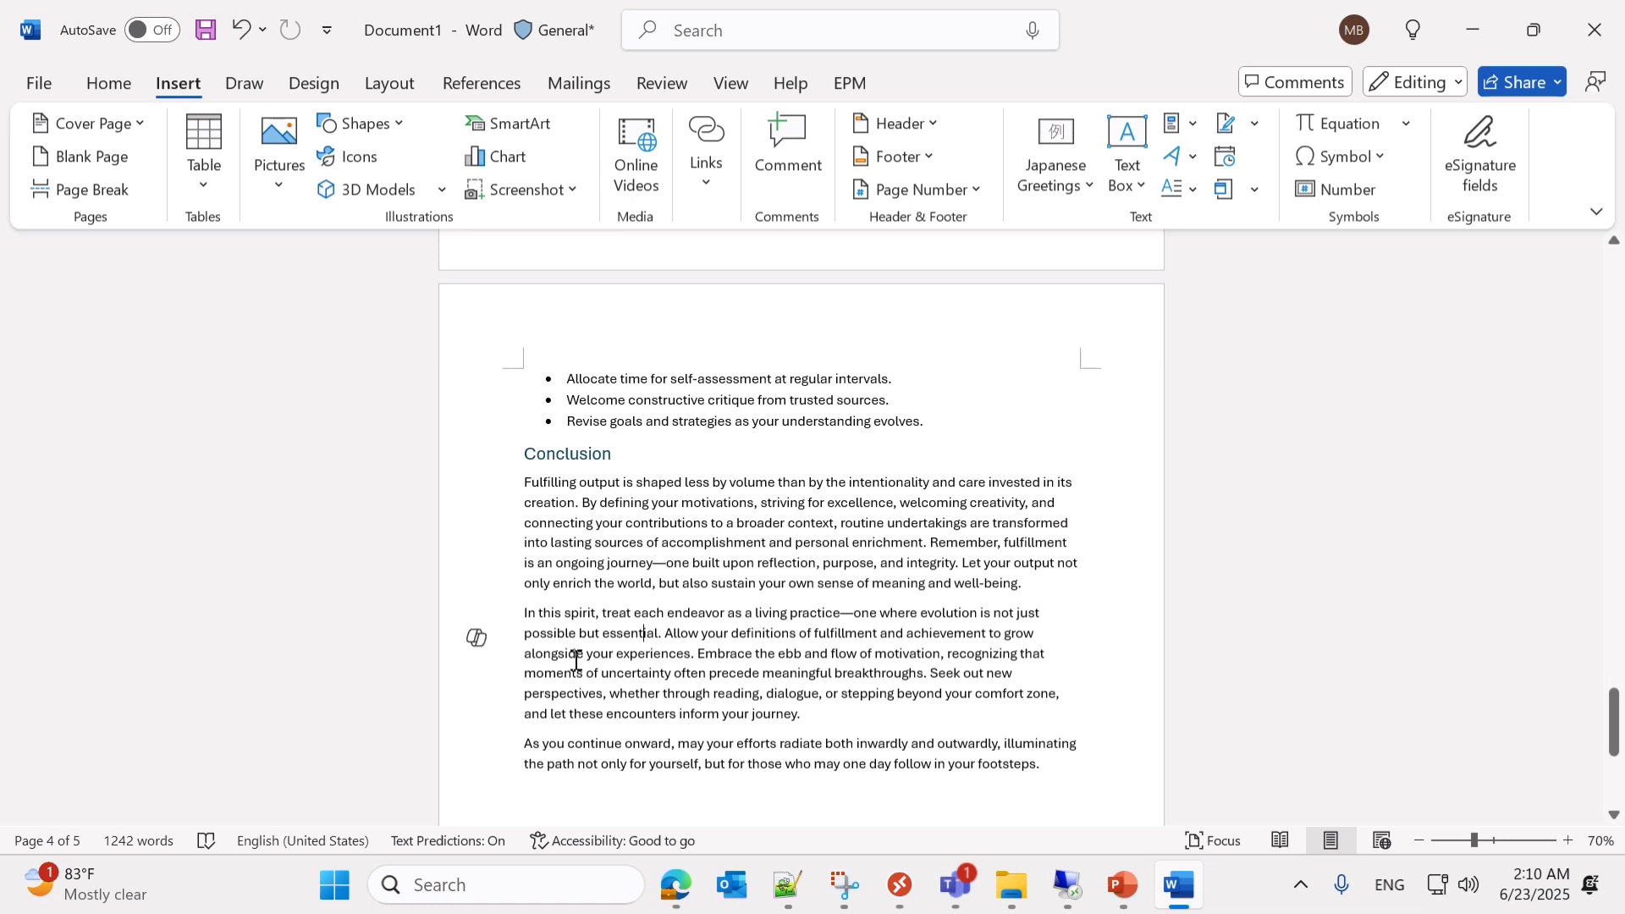
{"action": "left_click", "coordinate": [474, 643]}
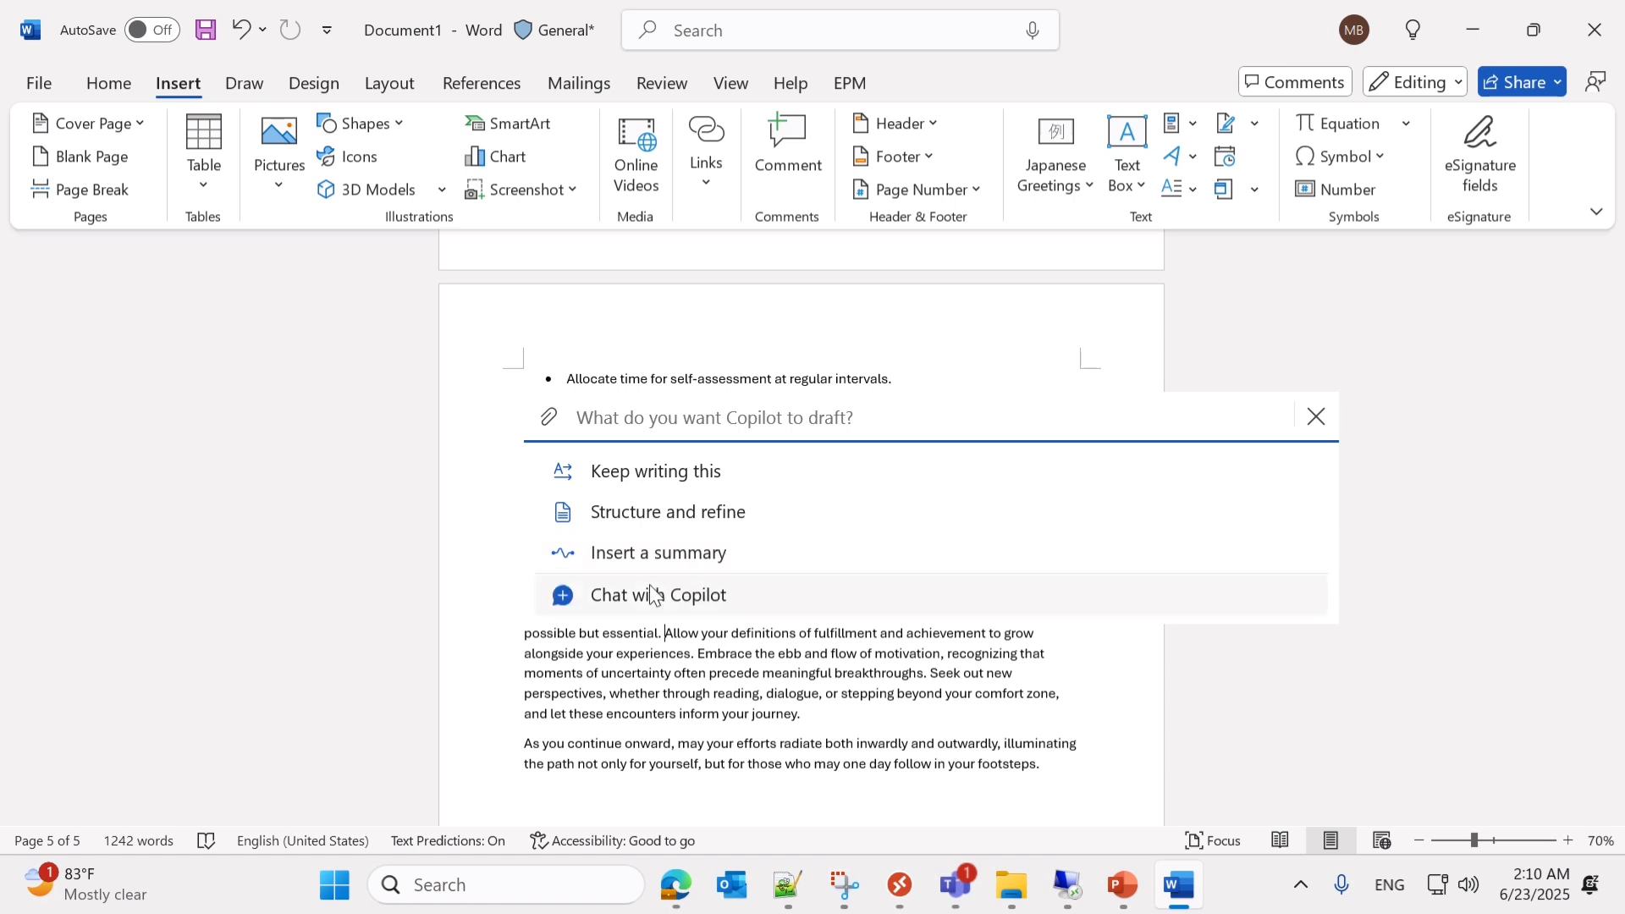
{"action": "left_click", "coordinate": [692, 596]}
- Examine the reference sources that can be attached to a Copilot draft: all items, files, meetings and emails
{"action": "left_click", "coordinate": [218, 648]}
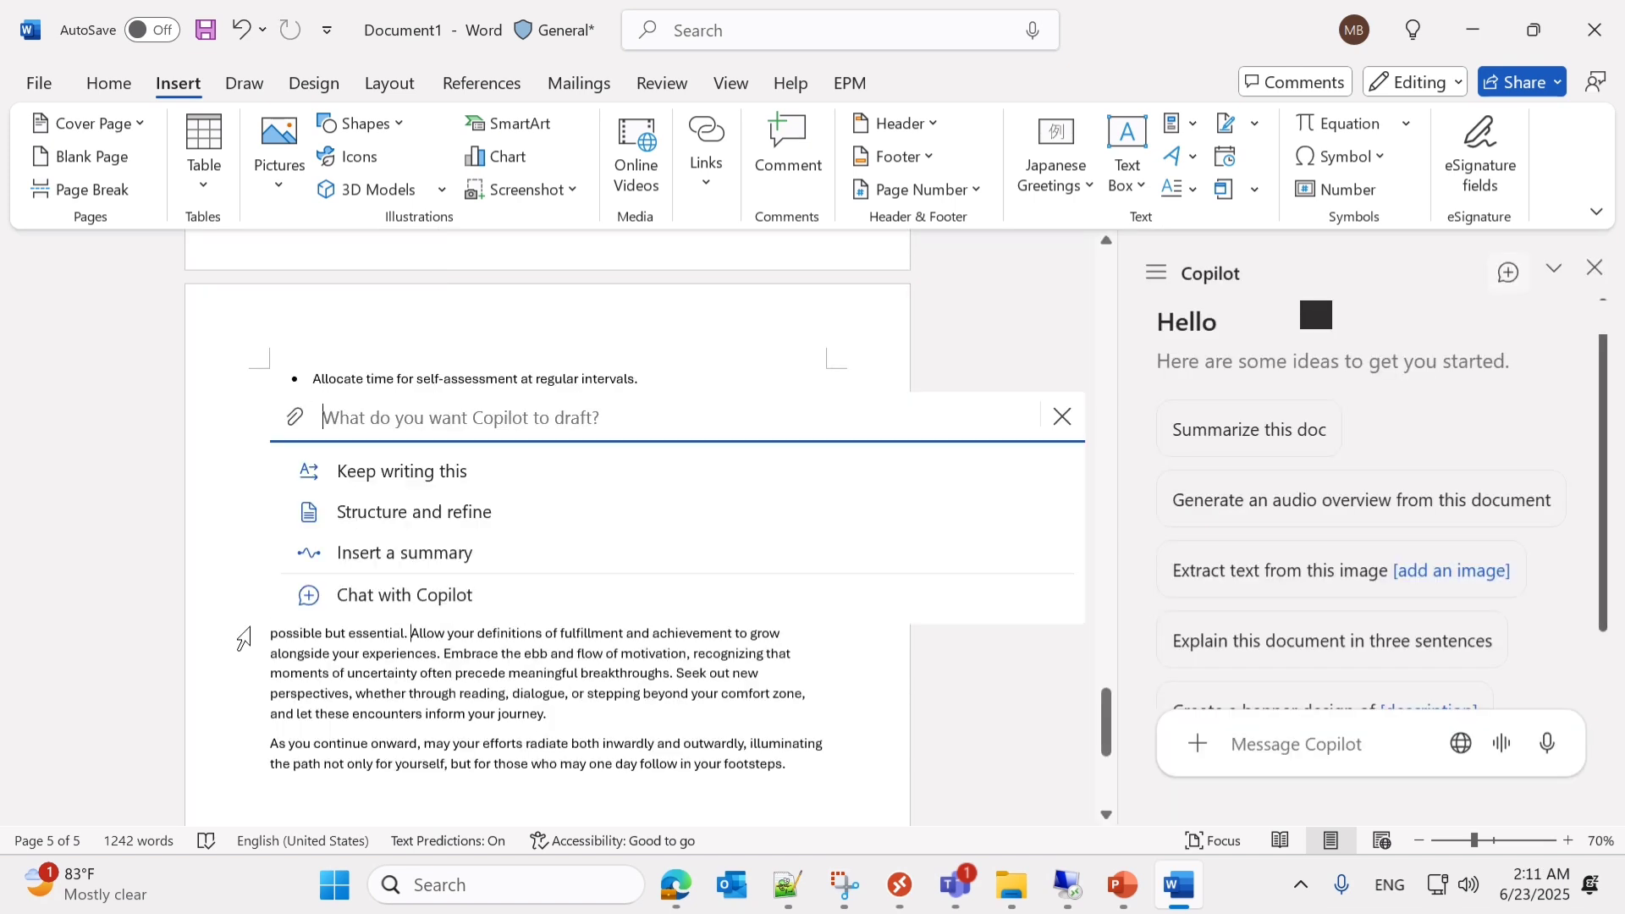
{"action": "left_click", "coordinate": [297, 423]}
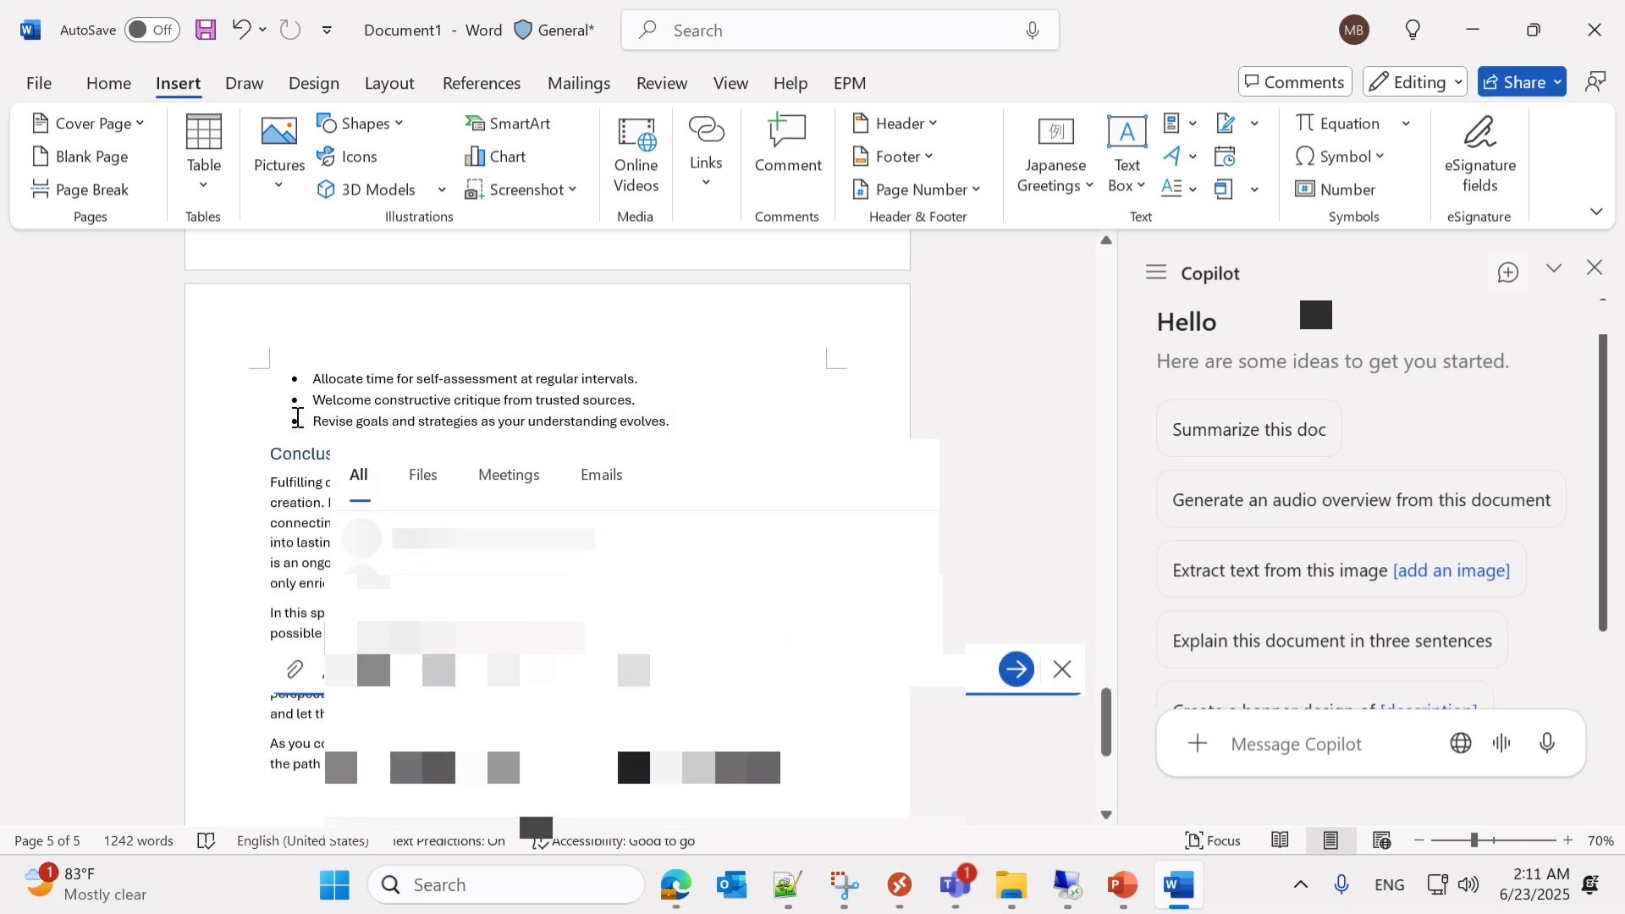
{"action": "left_click", "coordinate": [423, 484]}
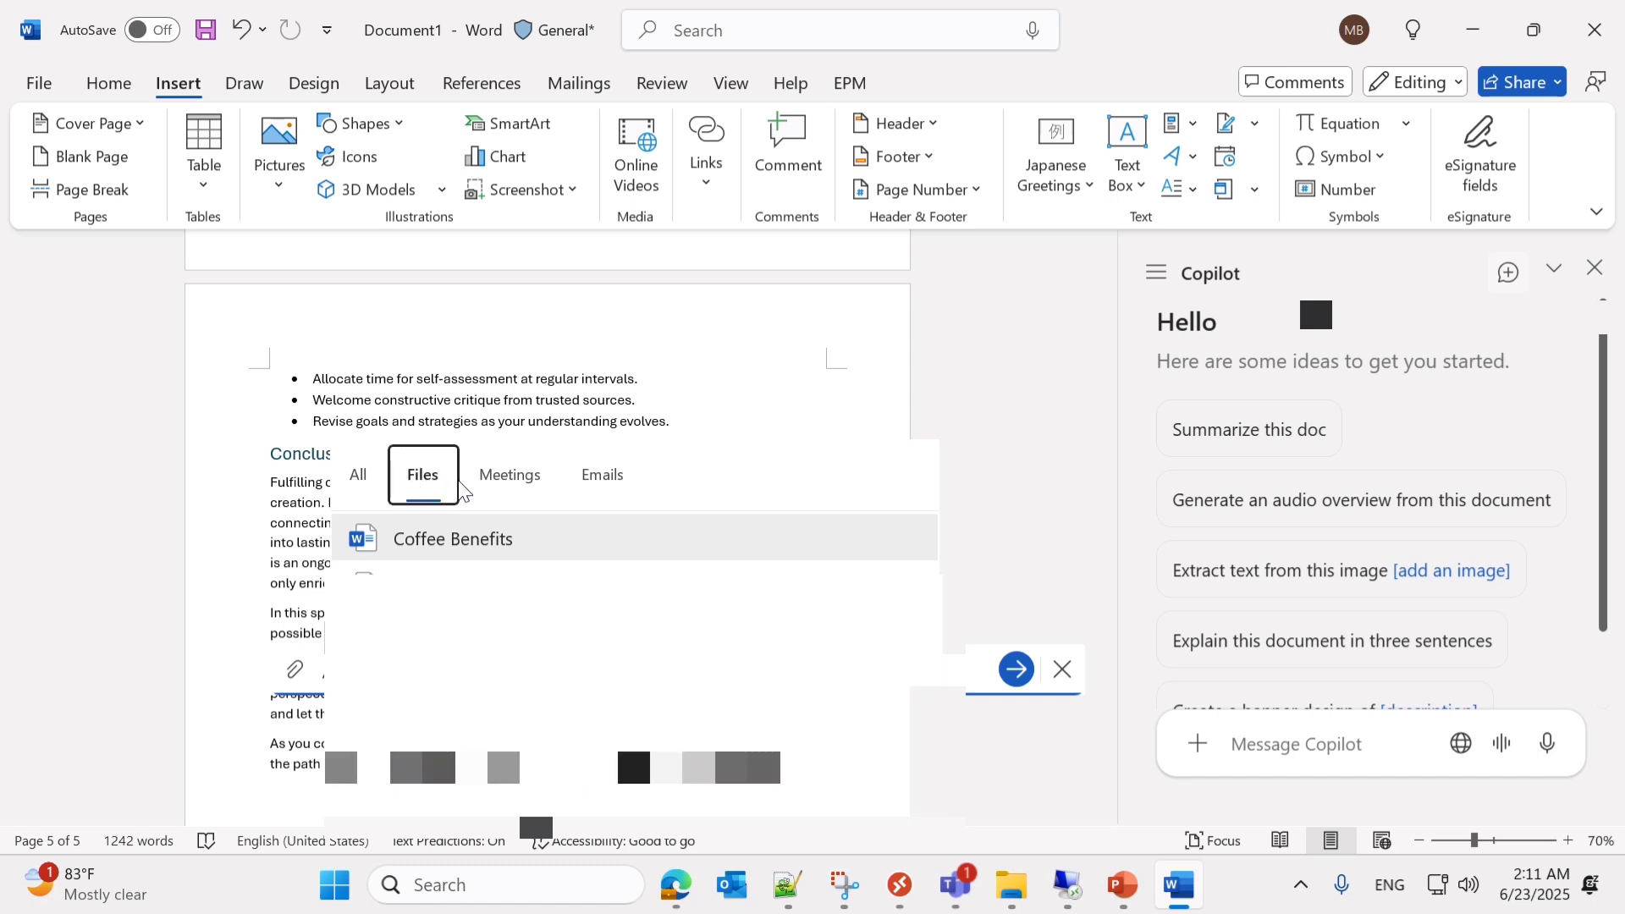
{"action": "left_click", "coordinate": [507, 489]}
{"action": "left_click", "coordinate": [603, 479]}
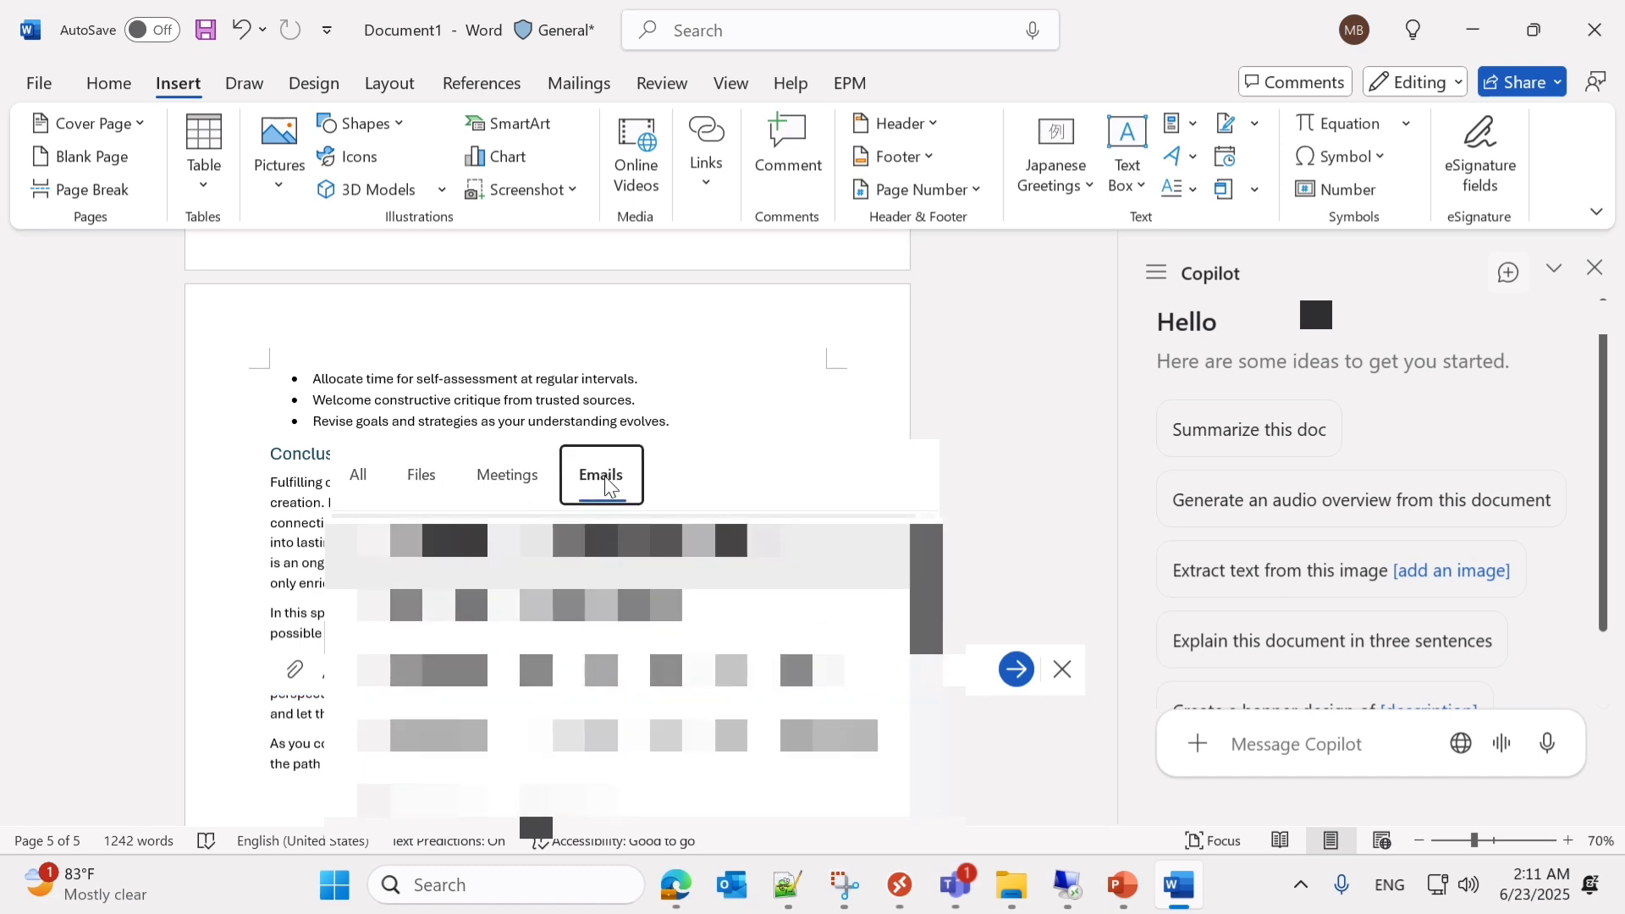
{"action": "left_click", "coordinate": [369, 480]}
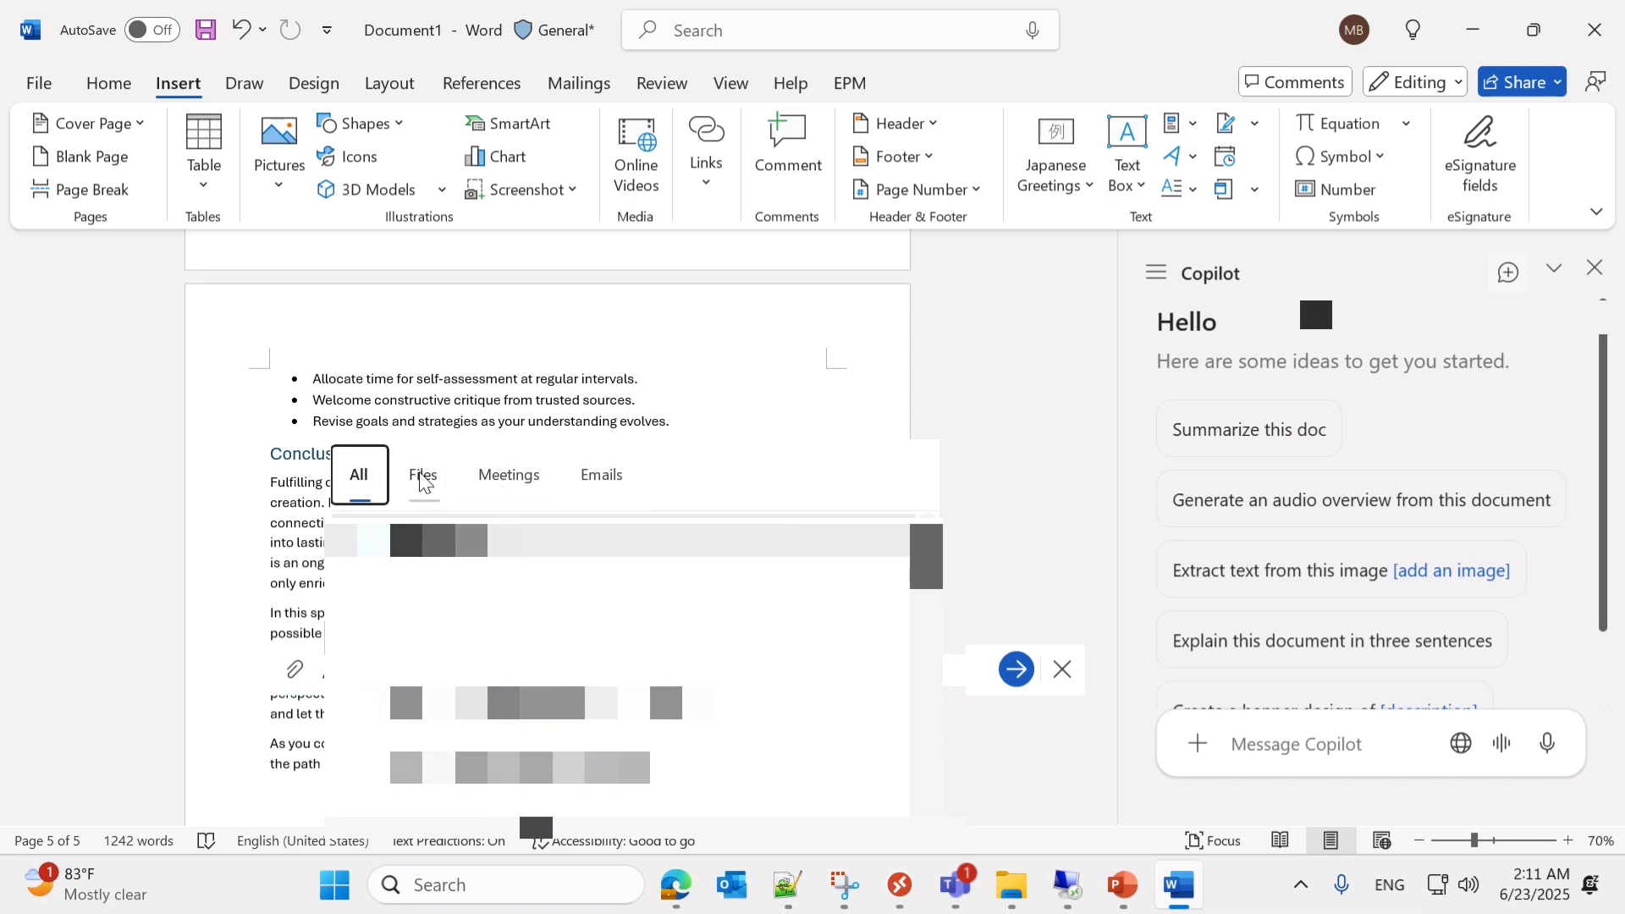
{"action": "left_click", "coordinate": [423, 482]}
{"action": "left_click", "coordinate": [508, 481]}
{"action": "left_click", "coordinate": [599, 482]}
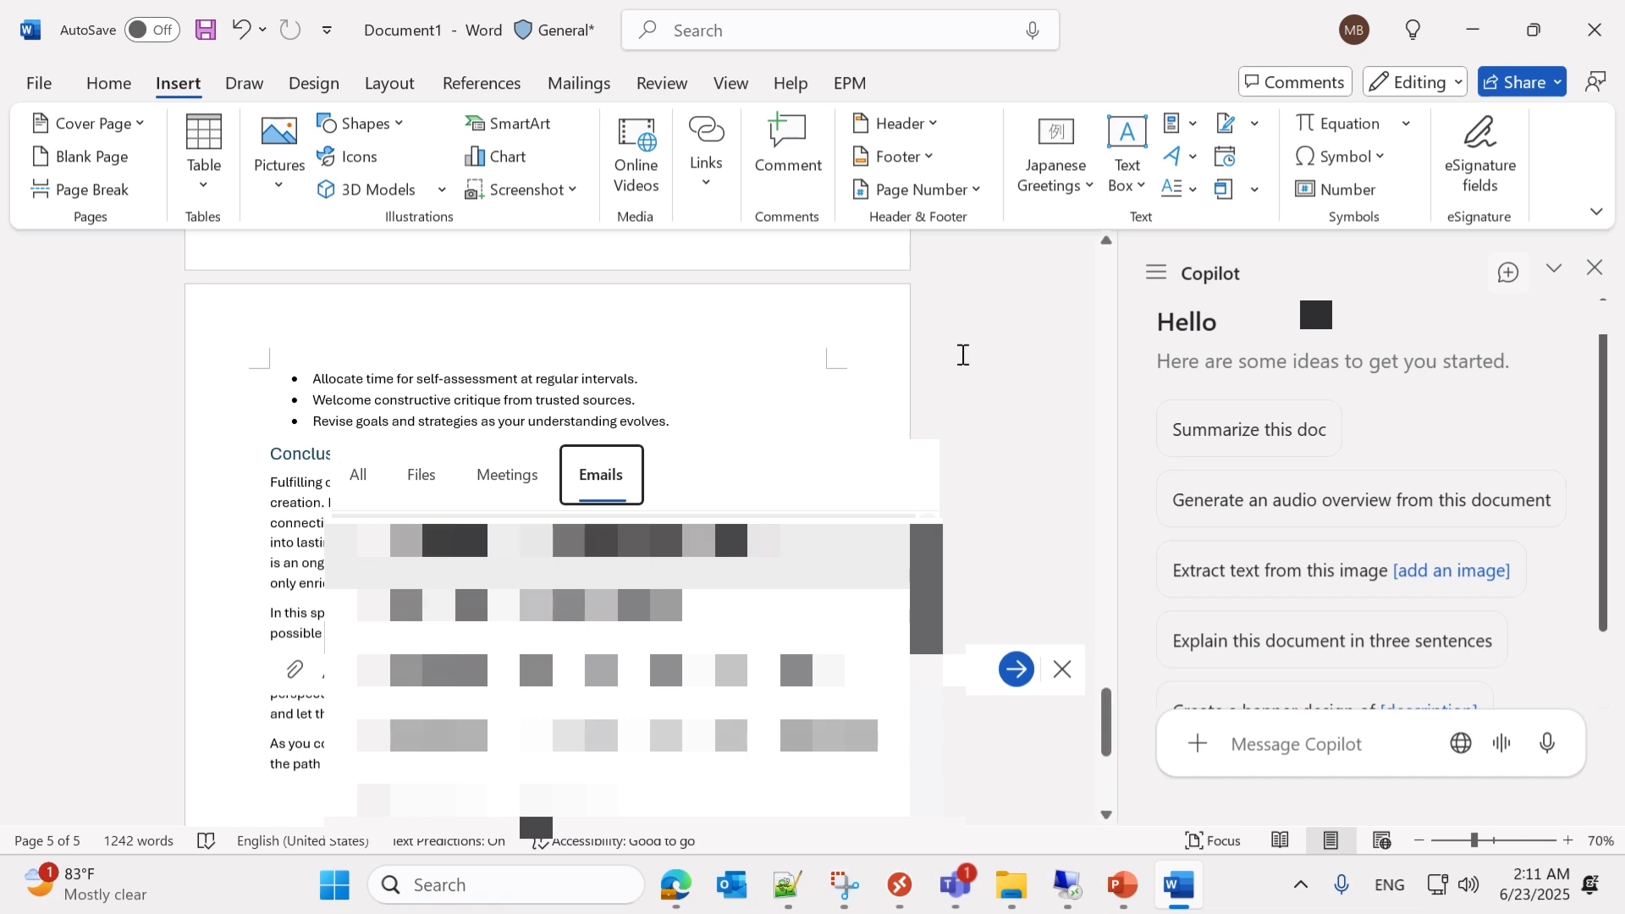
{"action": "left_click", "coordinate": [356, 482]}
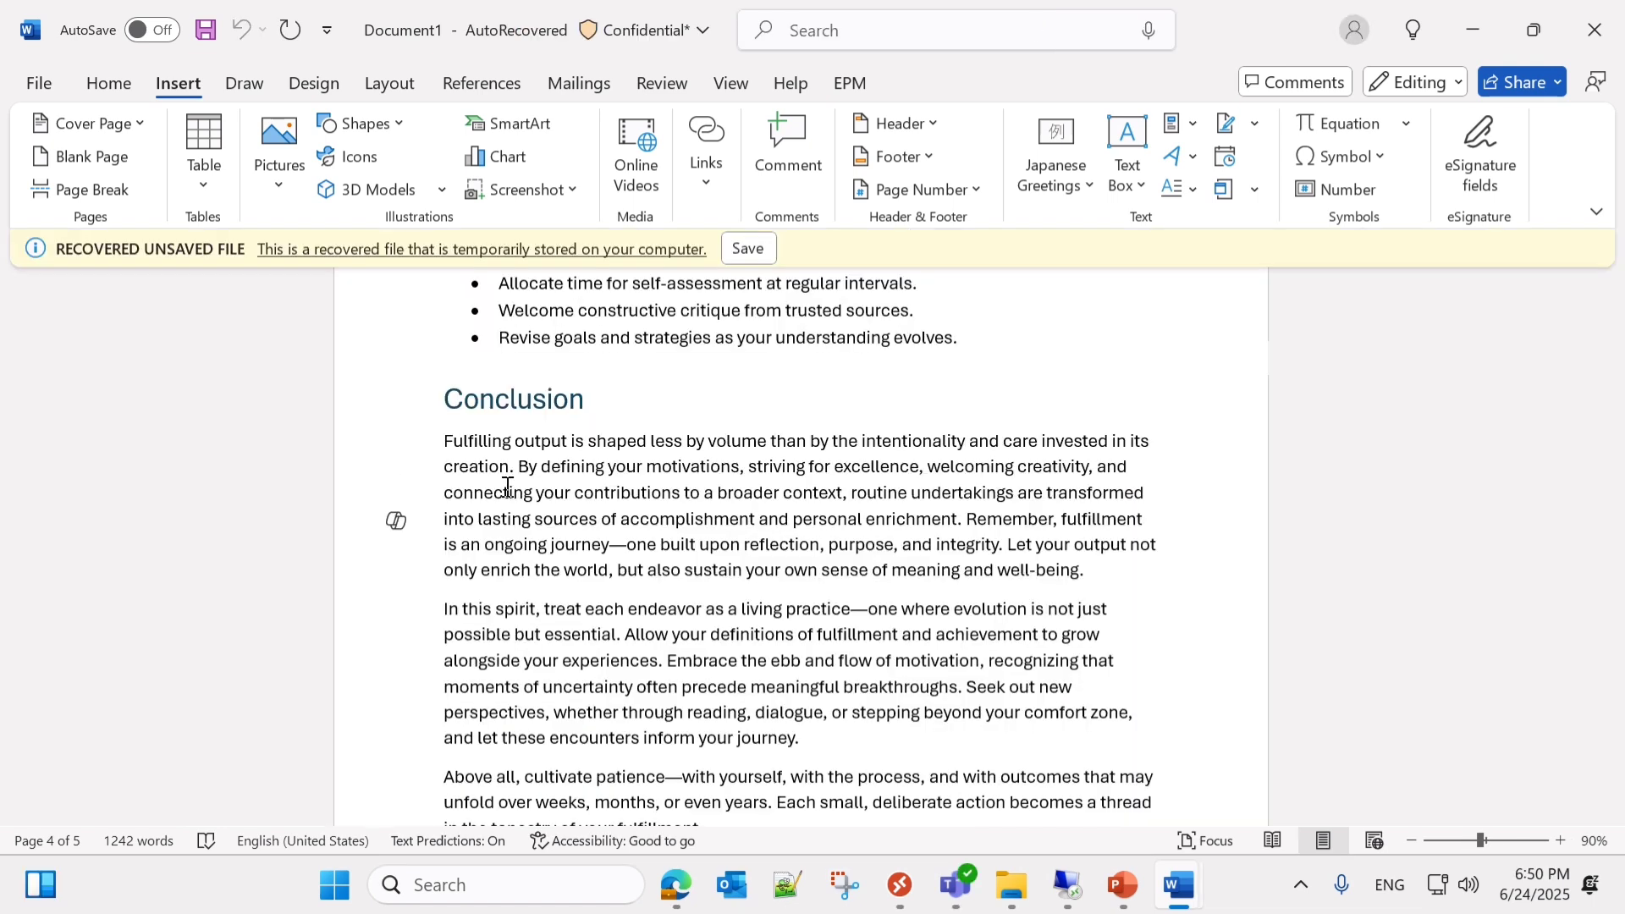
- Open a Copilot chat from the first Conclusion paragraph of the recovered document and review the text through "Pathways to Fulfilling Output"
{"action": "left_click", "coordinate": [397, 526]}
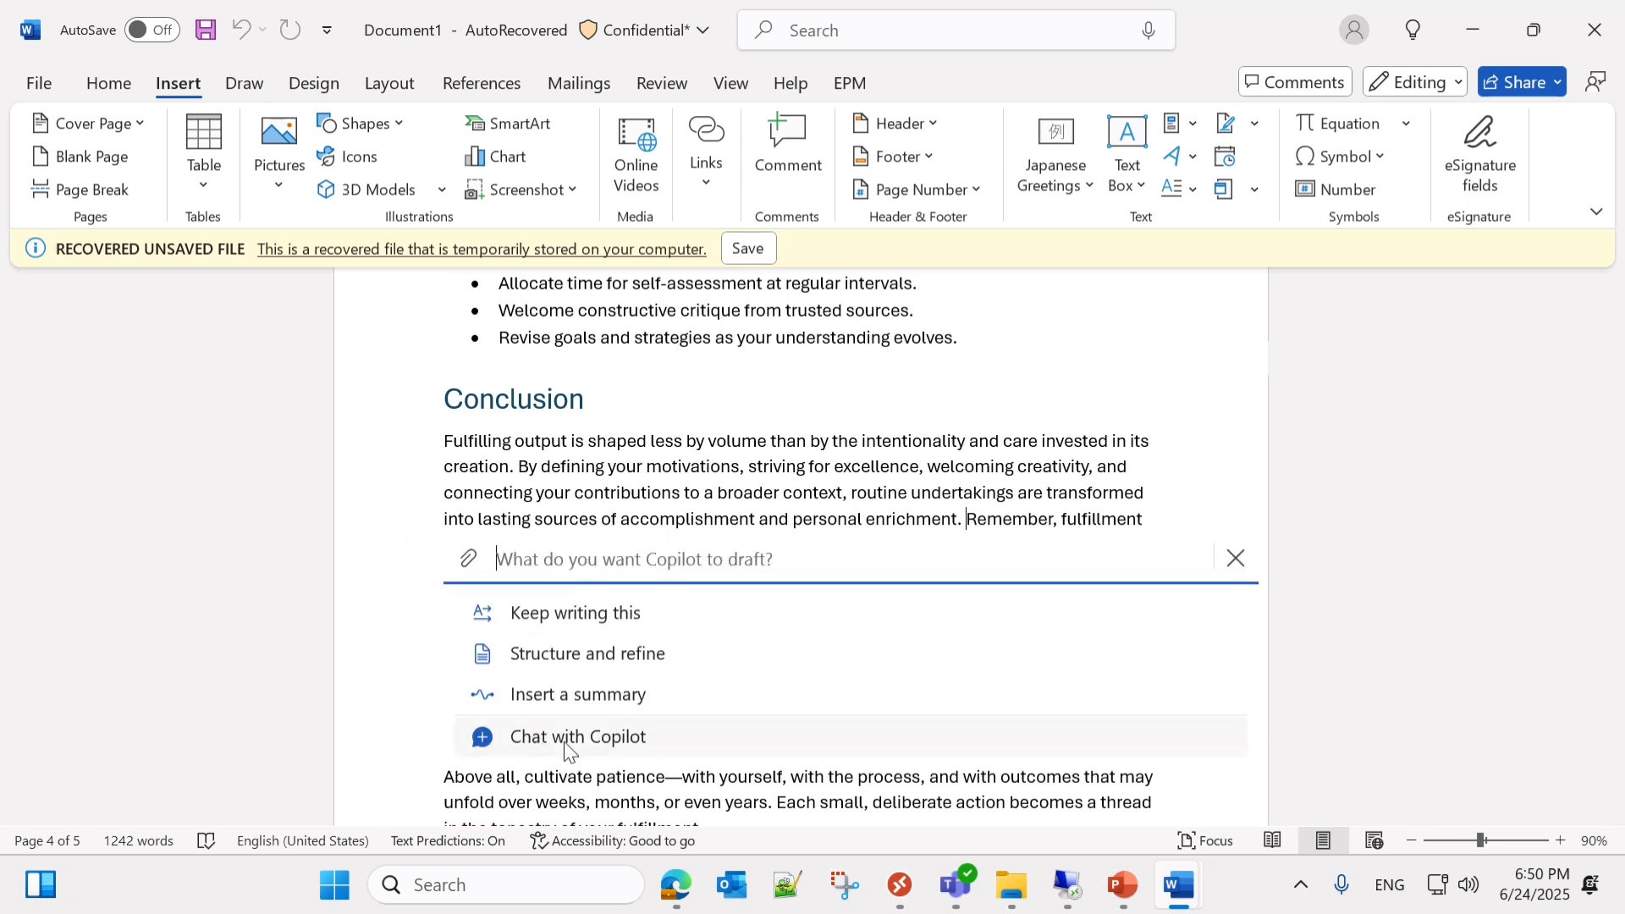
{"action": "left_click", "coordinate": [590, 742]}
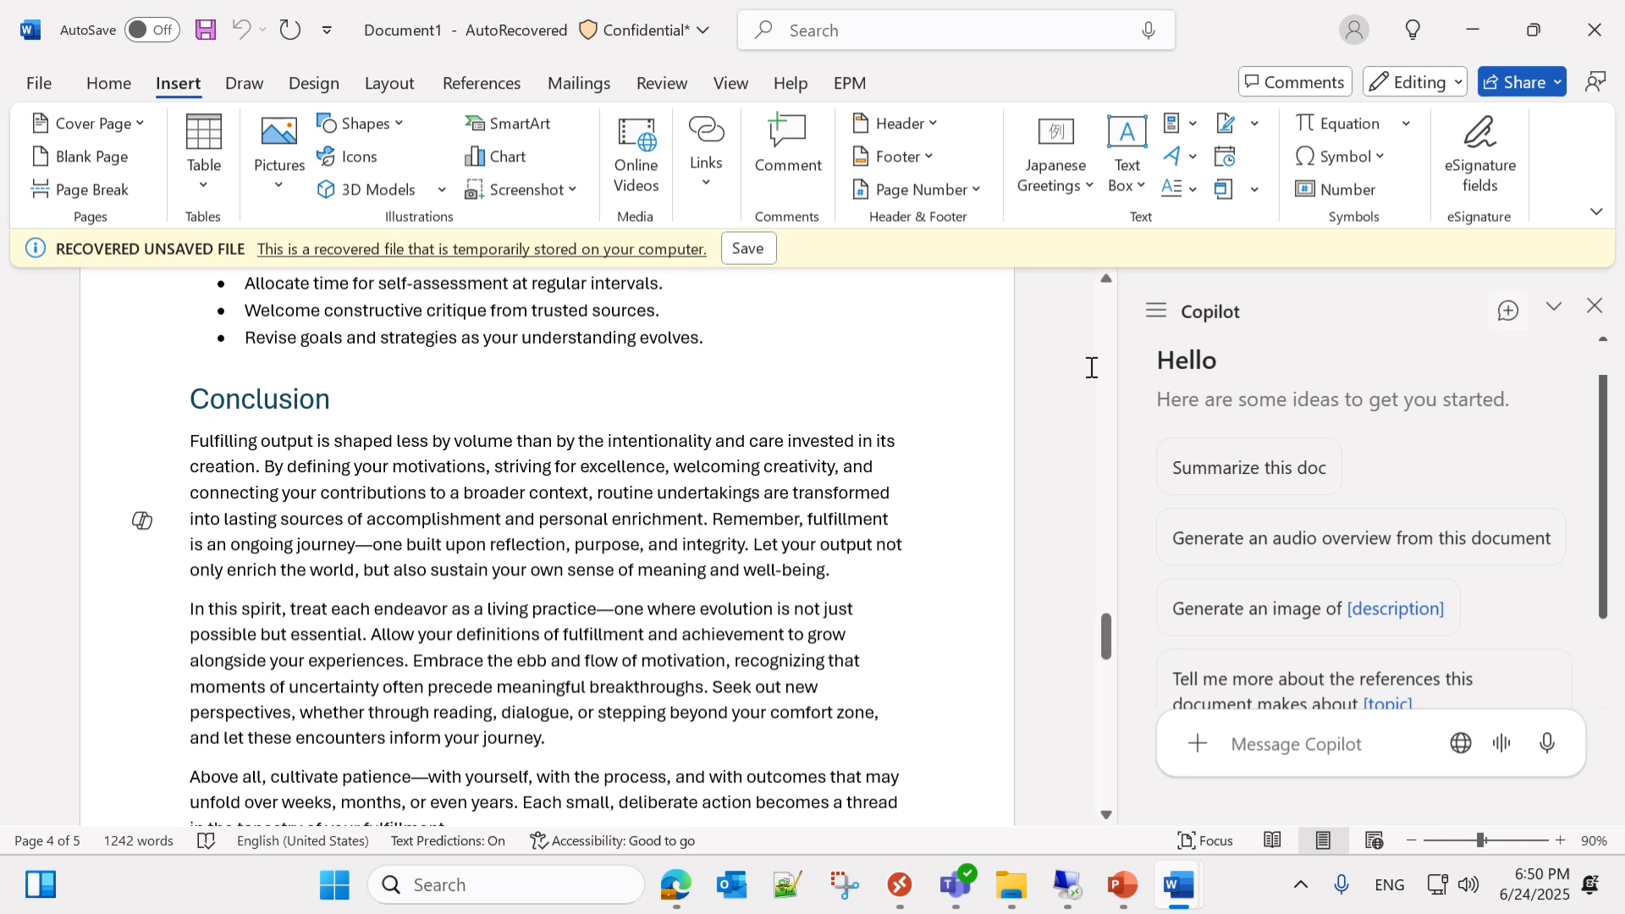
{"action": "scroll", "coordinate": [1088, 422], "scroll_direction": "up", "scroll_amount": 3}
{"action": "scroll", "coordinate": [1088, 423], "scroll_direction": "down", "scroll_amount": 7}
{"action": "scroll", "coordinate": [1085, 427], "scroll_direction": "down", "scroll_amount": 2}
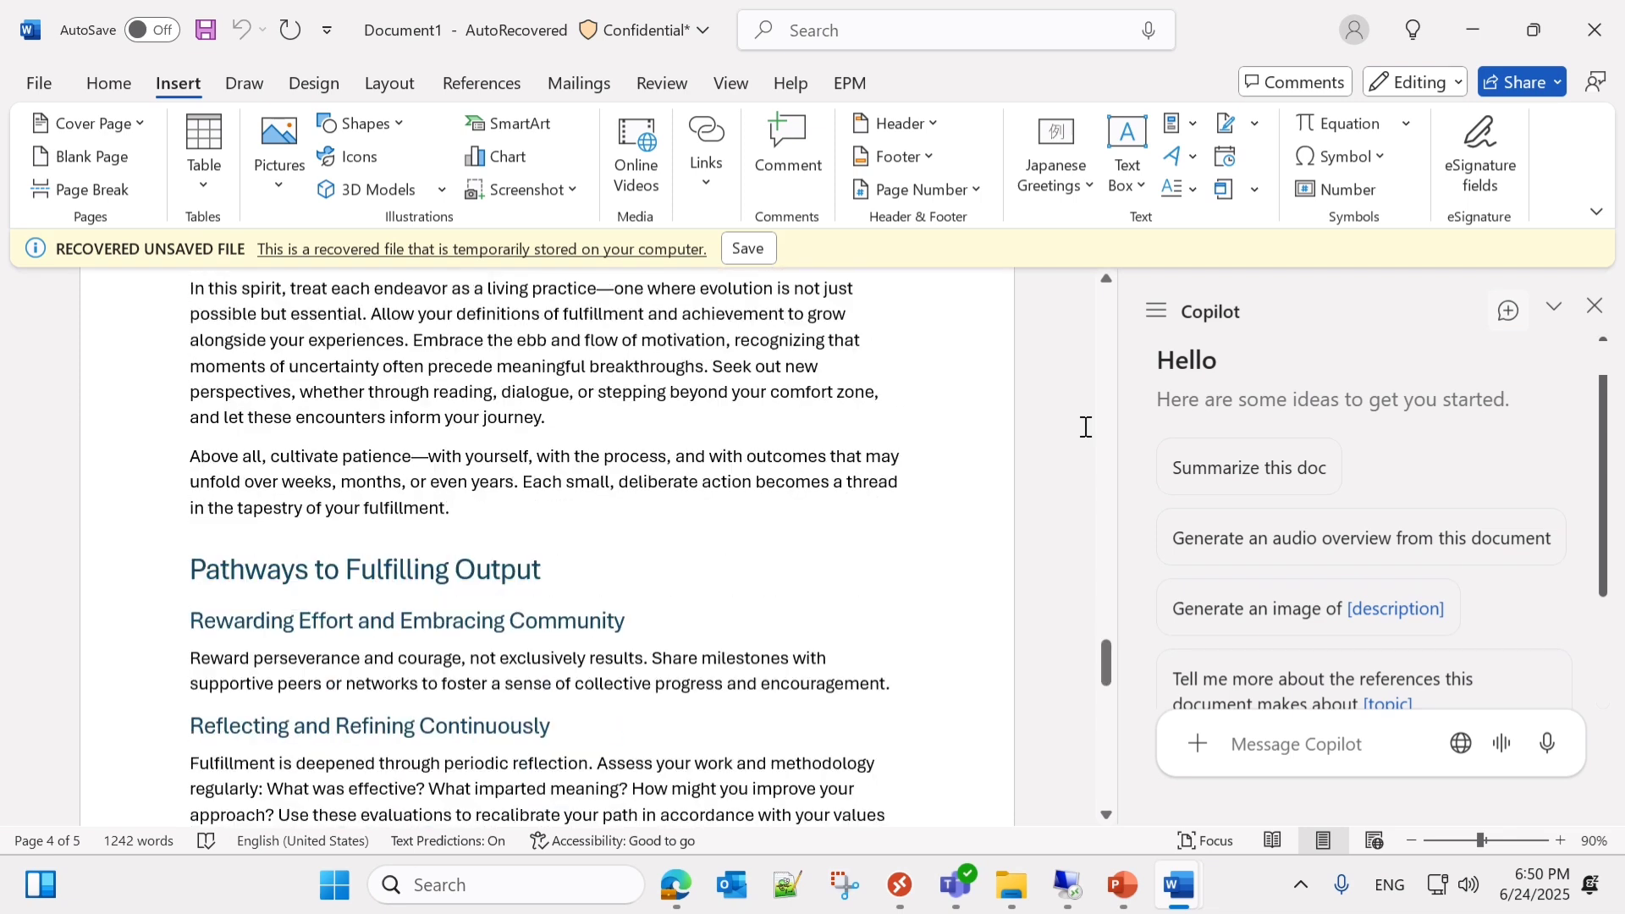
{"action": "scroll", "coordinate": [1086, 427], "scroll_direction": "down", "scroll_amount": 1}
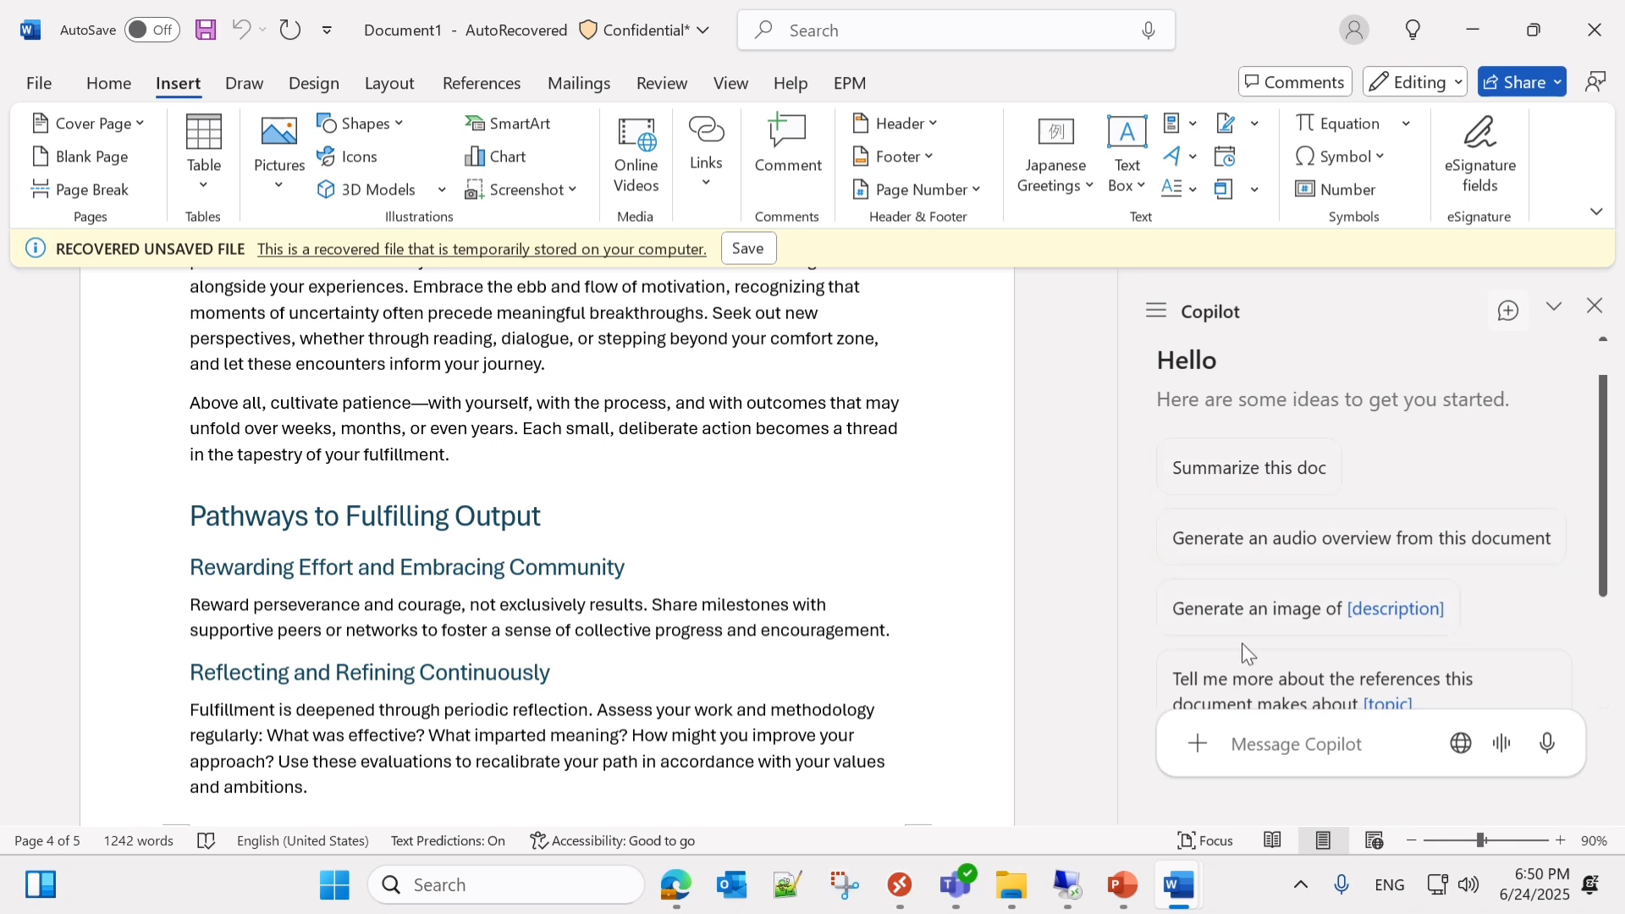
- Browse the suggested prompts in the Copilot Prompt Gallery from the chat and close the gallery
{"action": "left_click", "coordinate": [1200, 756]}
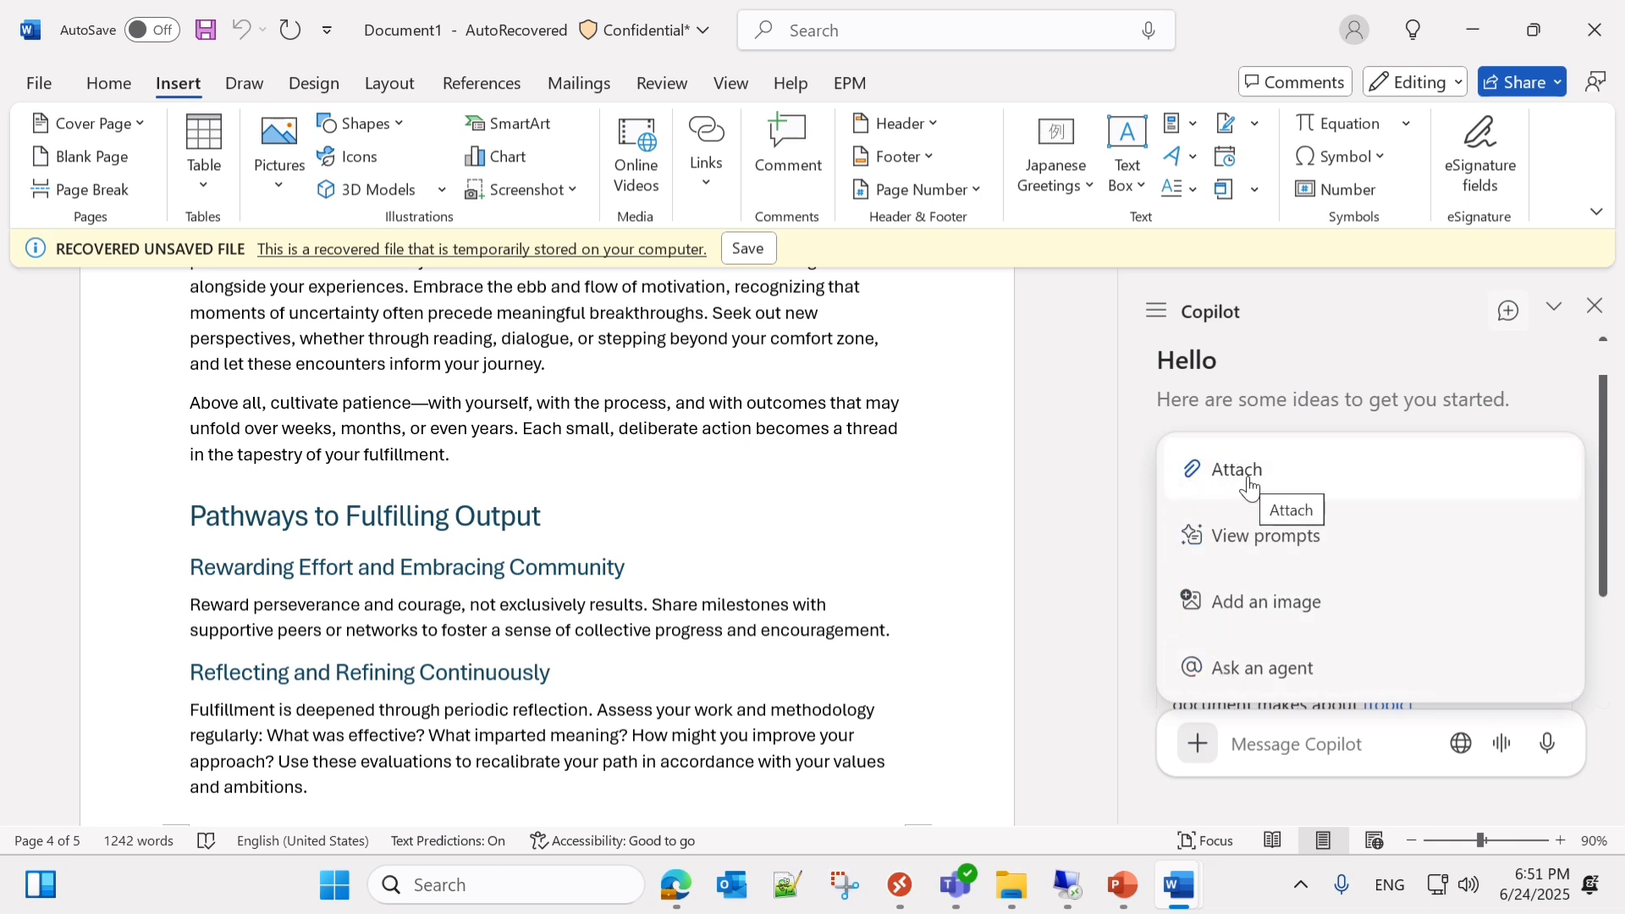
{"action": "left_click", "coordinate": [1205, 550]}
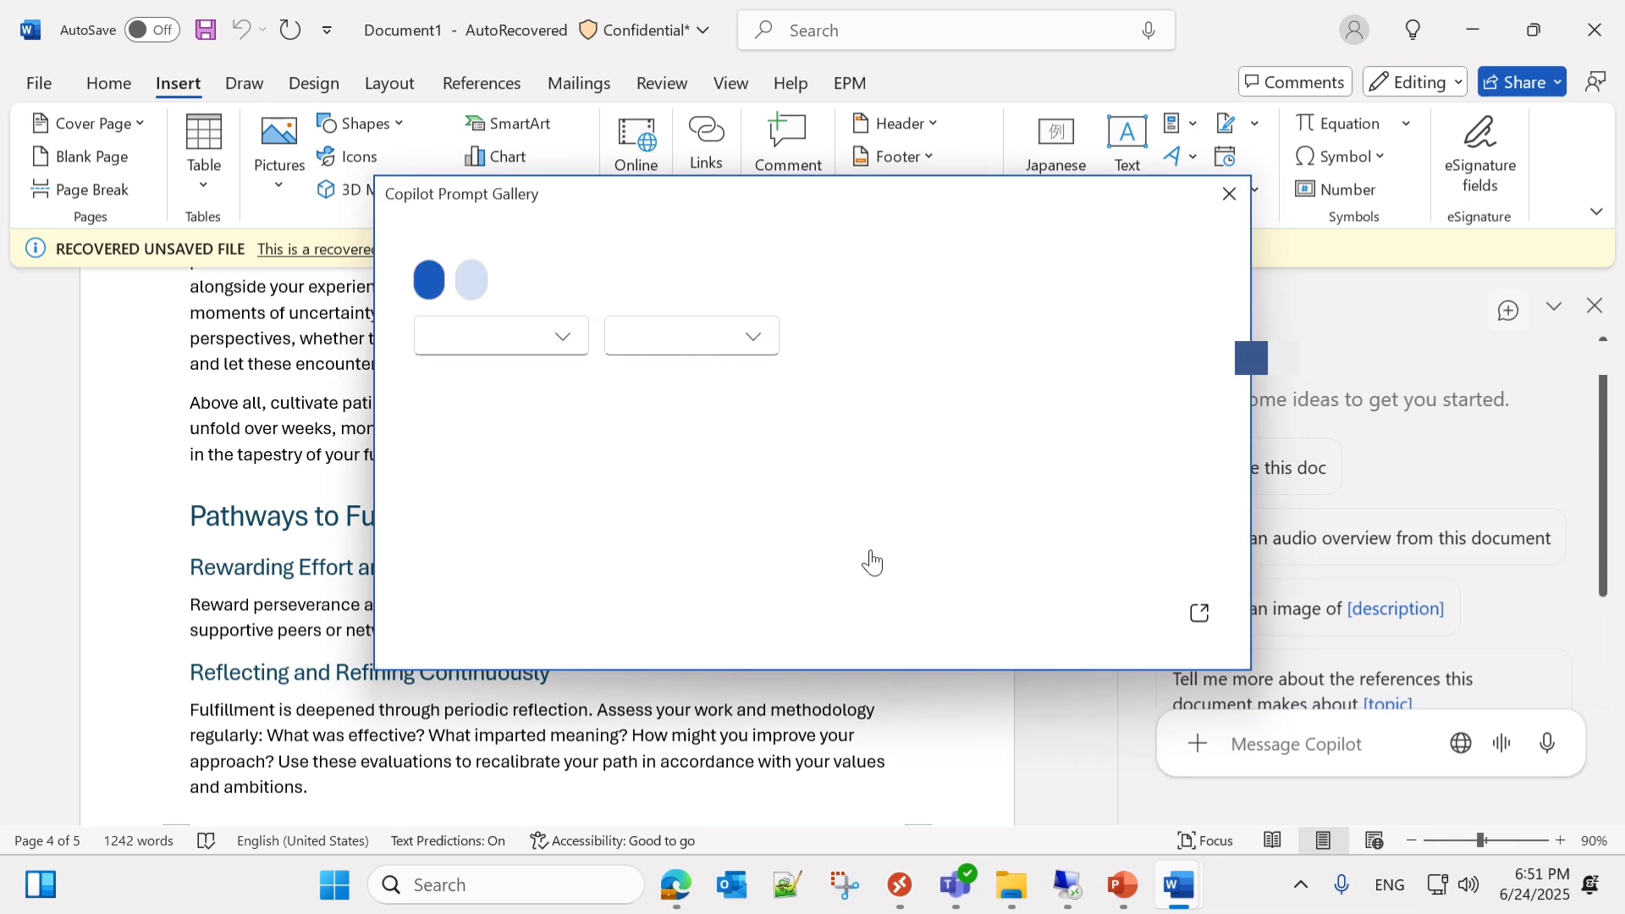
{"action": "scroll", "coordinate": [1007, 494], "scroll_direction": "down", "scroll_amount": 2}
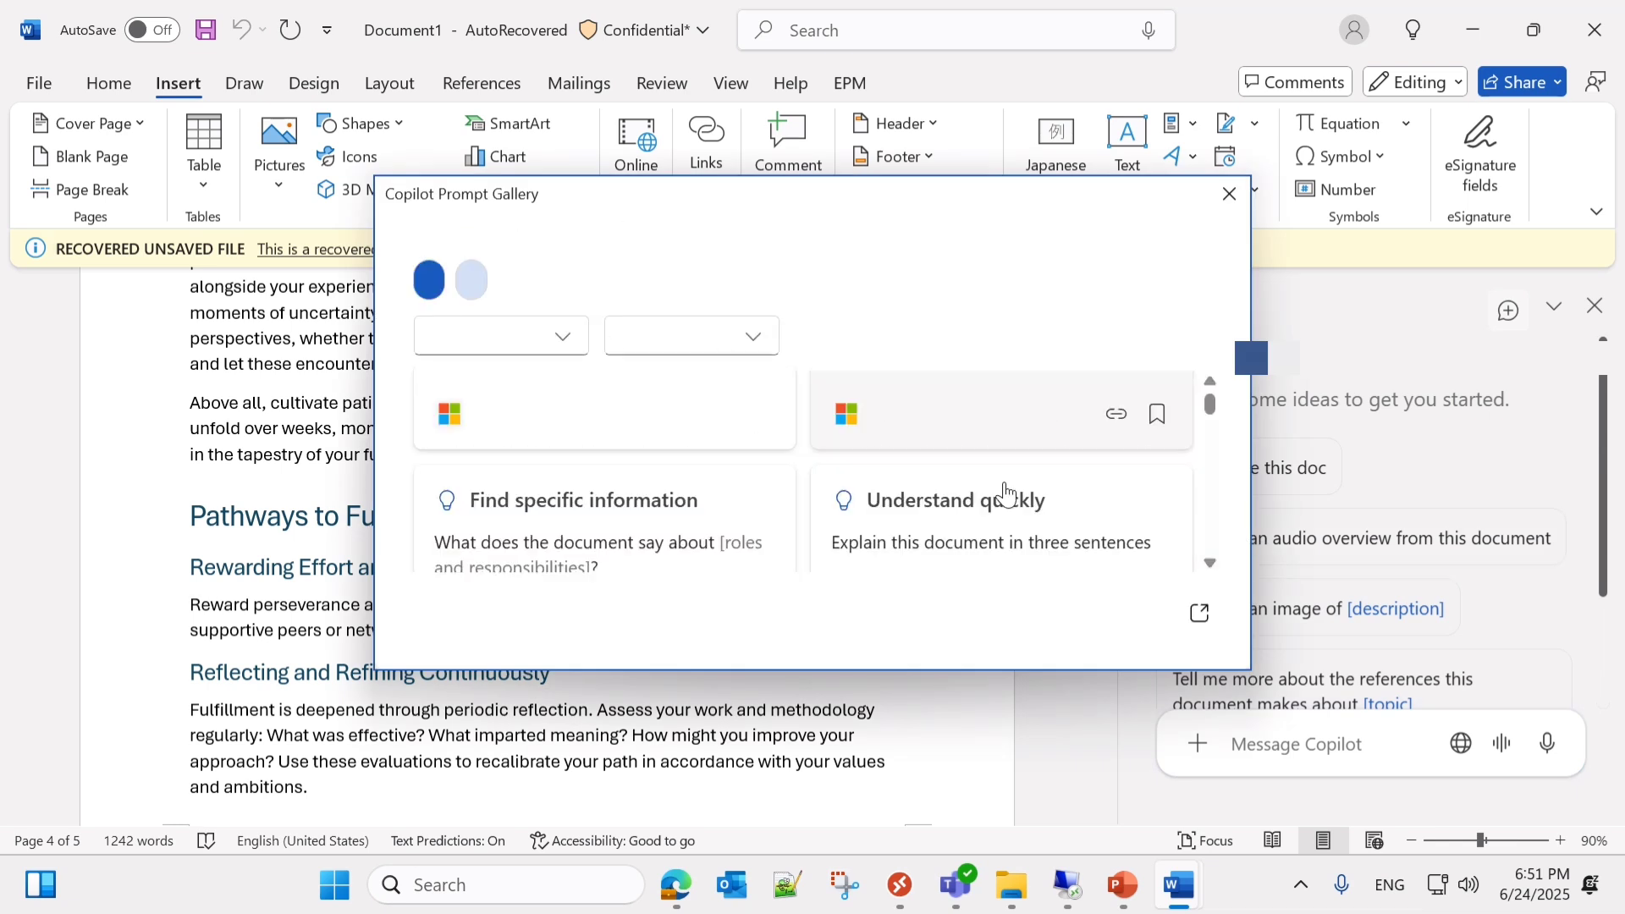
{"action": "left_click", "coordinate": [1231, 196]}
- View the agents that can be asked in the Copilot chat and clear the agent mention from the message
{"action": "left_click", "coordinate": [1198, 746]}
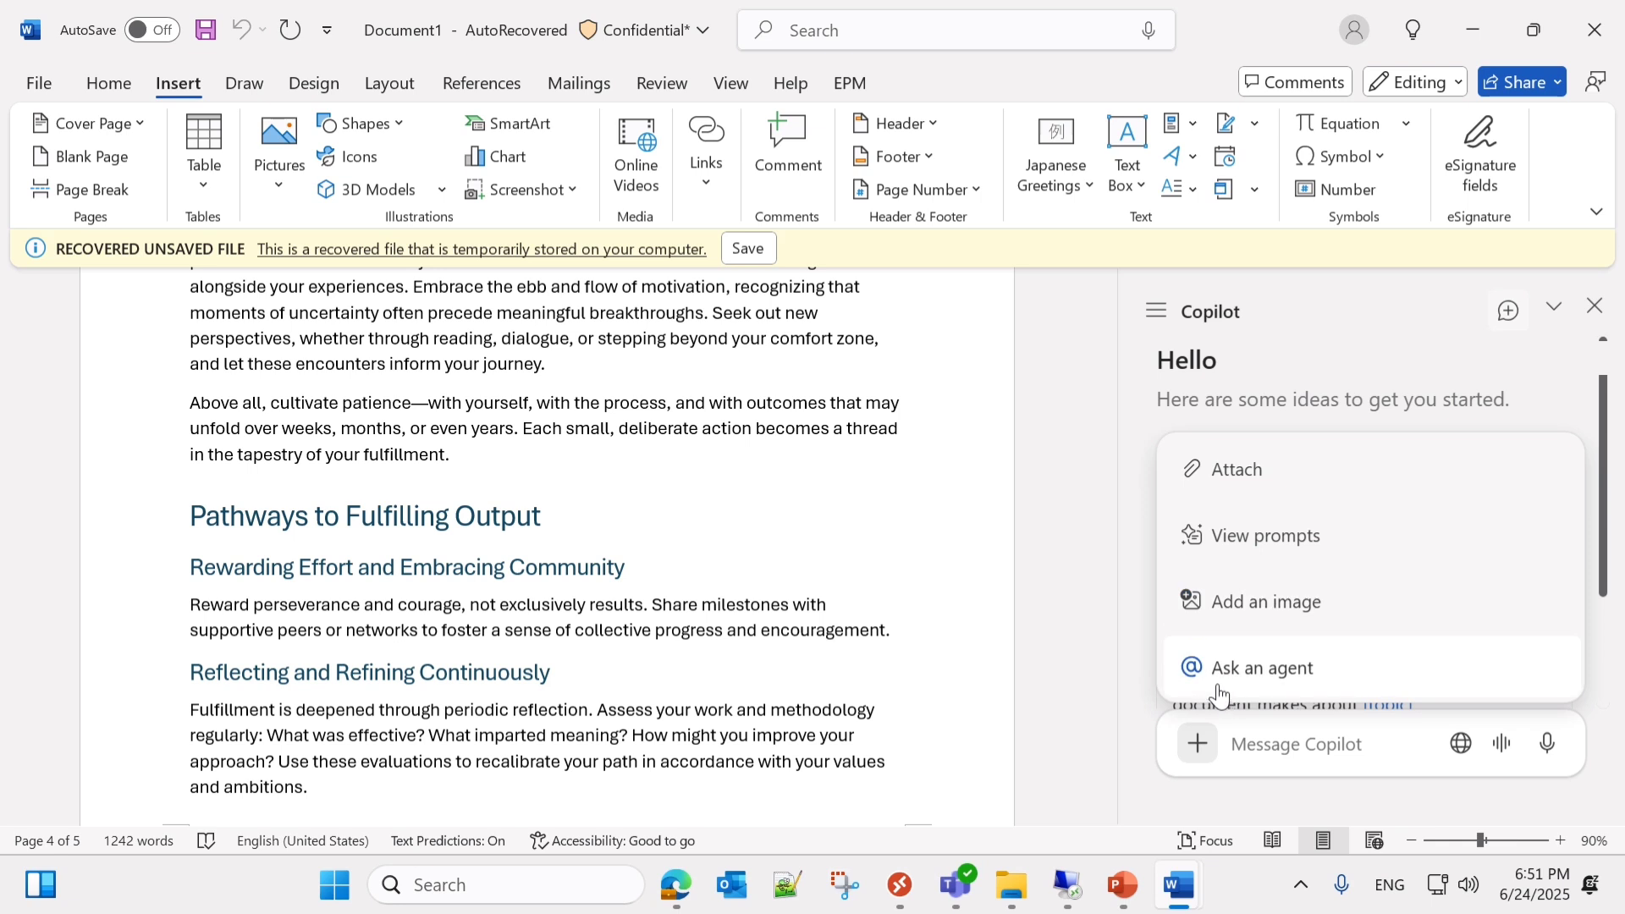
{"action": "left_click", "coordinate": [1272, 682]}
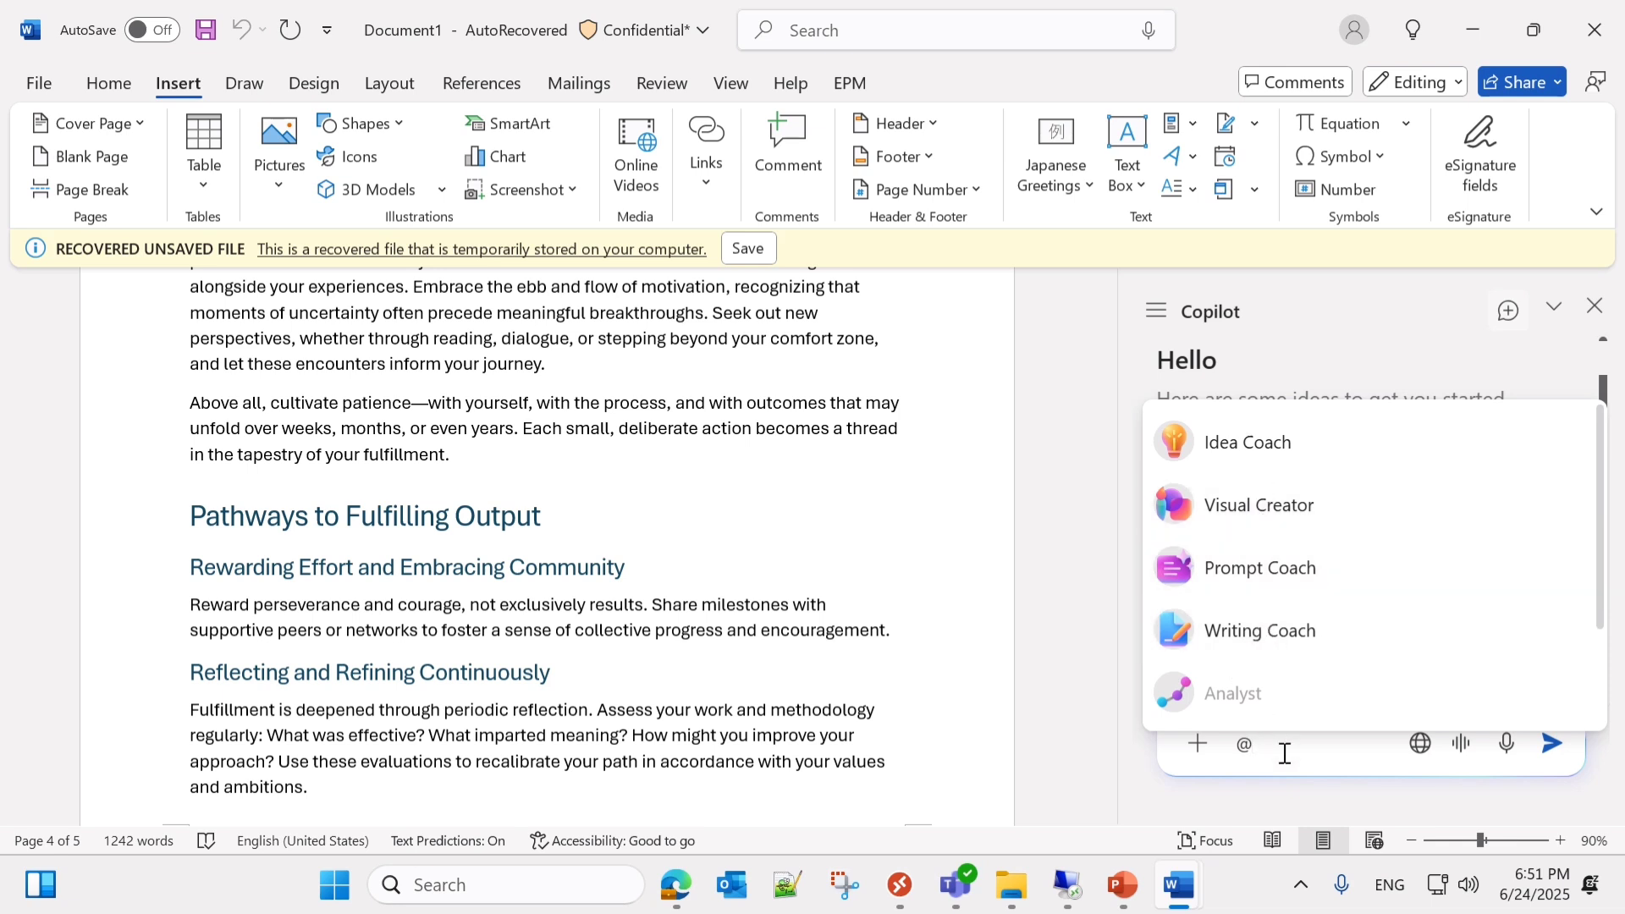
{"action": "key", "text": "BackSpace"}
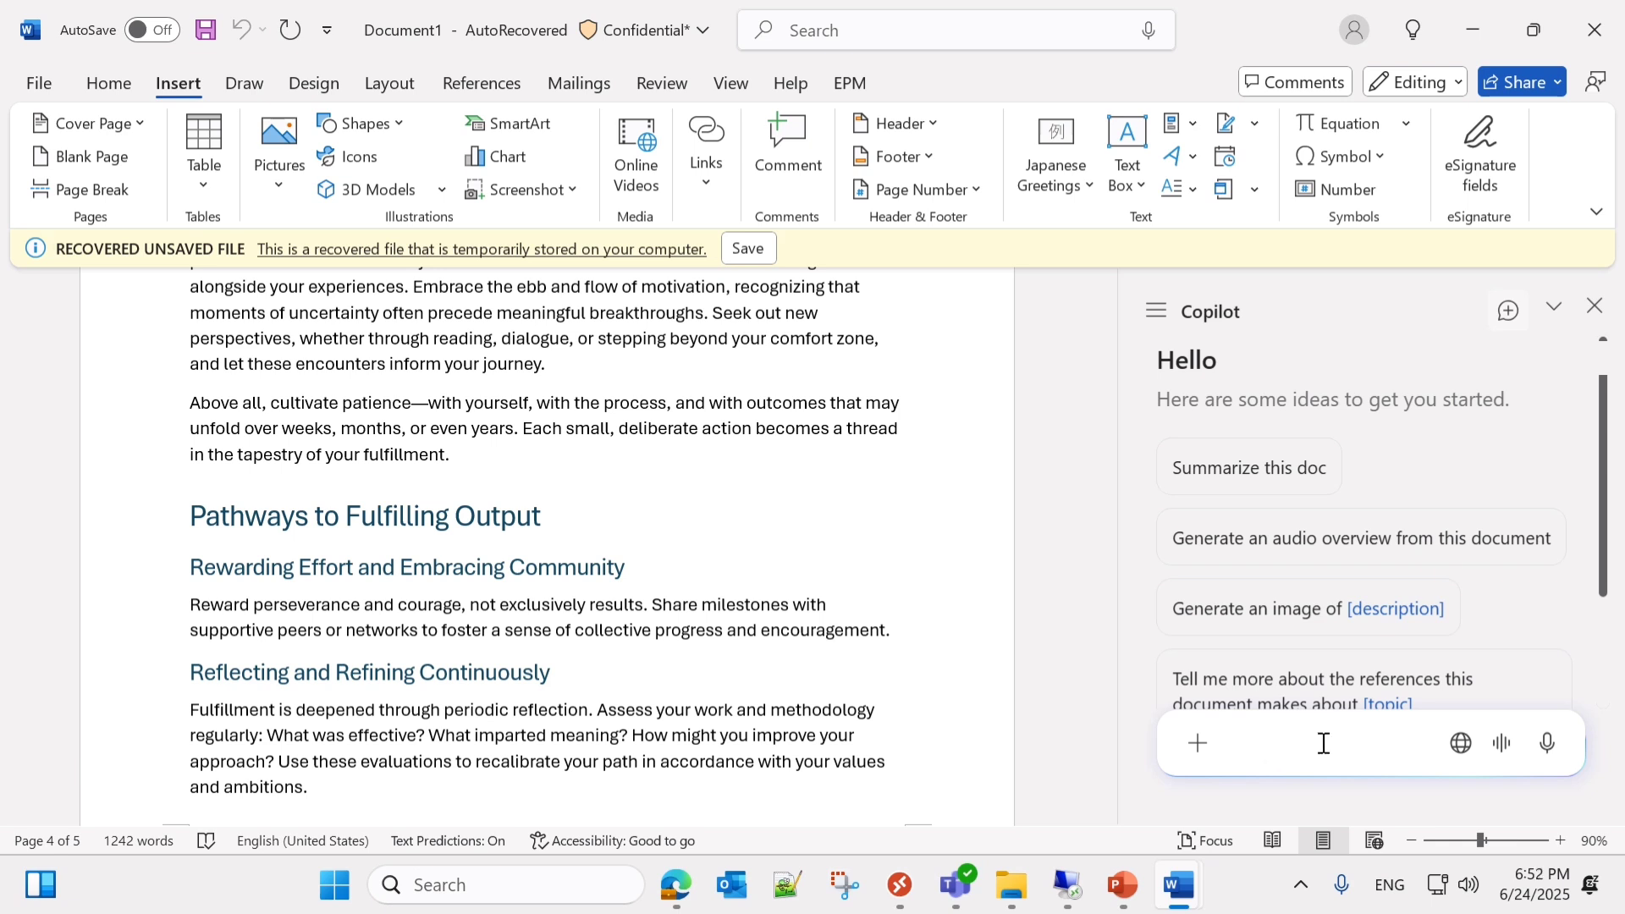
- Inspect Copilot's search and plugins preferences, switching Web content off and back on, and dismiss them
{"action": "left_click", "coordinate": [1464, 750]}
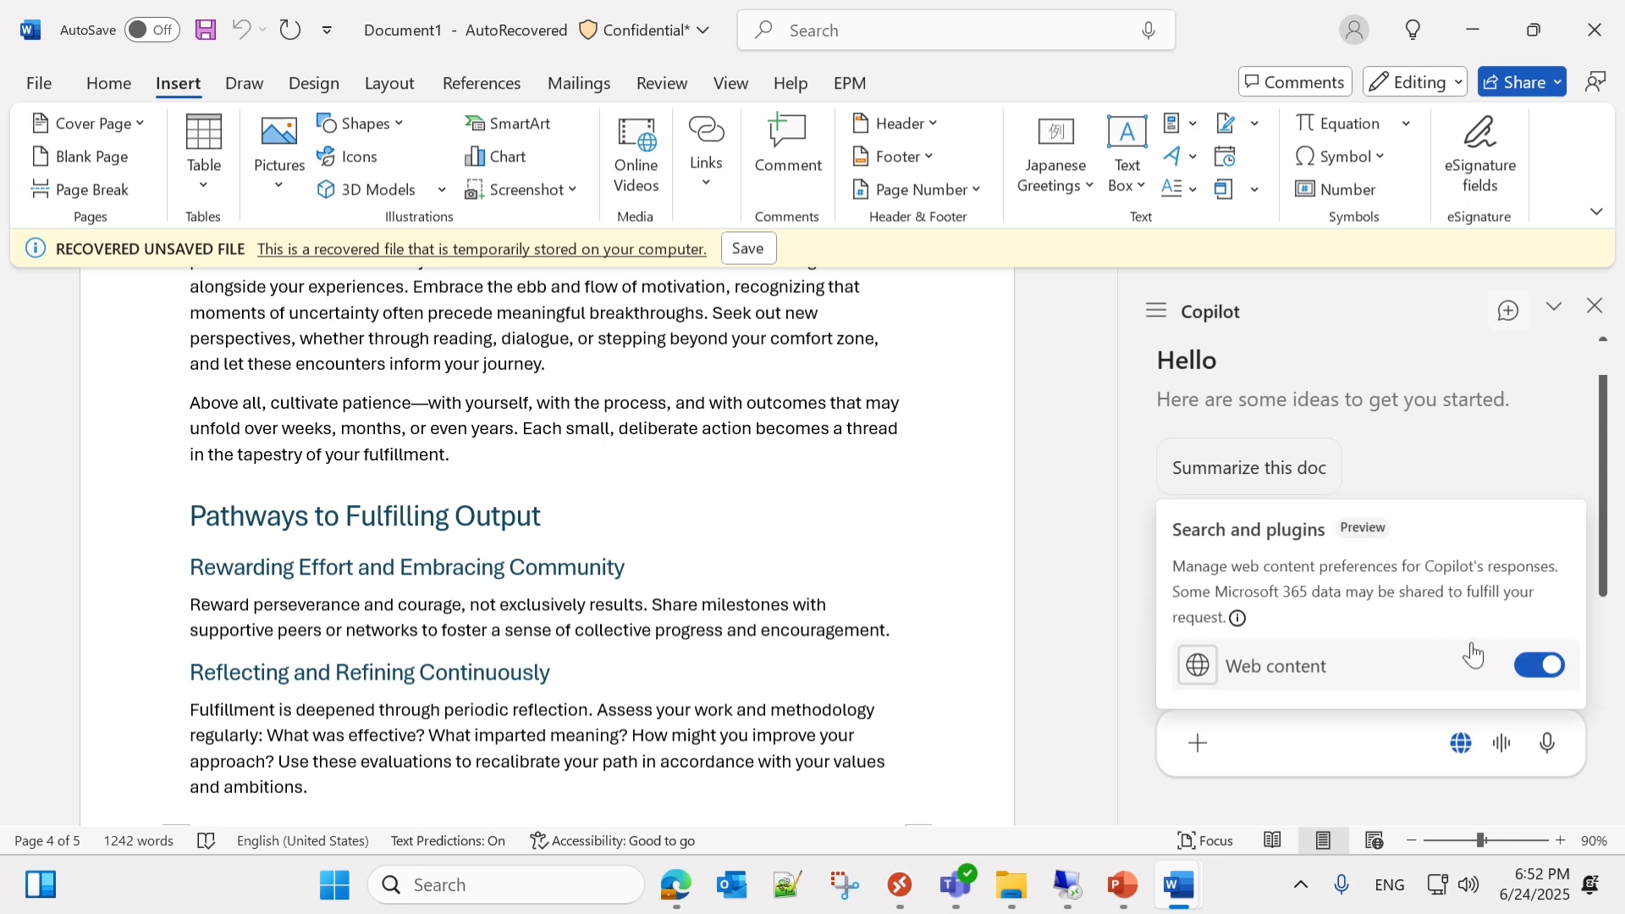
{"action": "left_click", "coordinate": [1463, 752]}
{"action": "left_click", "coordinate": [1456, 751]}
{"action": "left_click", "coordinate": [1535, 675]}
{"action": "left_click", "coordinate": [1544, 675]}
{"action": "left_click", "coordinate": [1455, 751]}
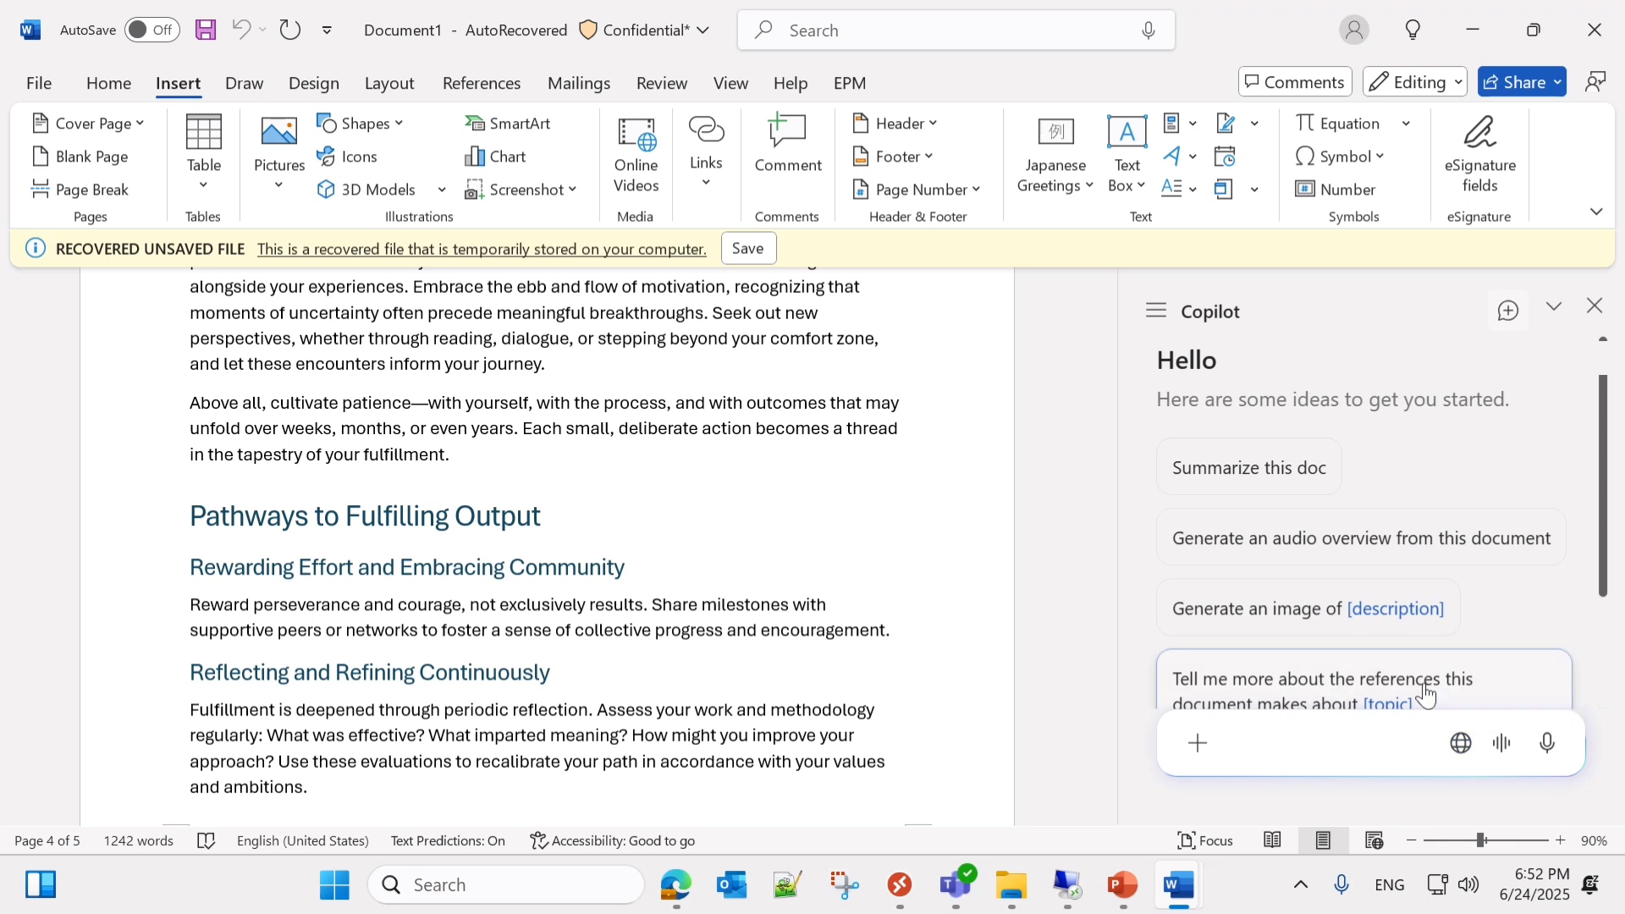
- Start a voice conversation with Copilot and end it to return to the text chat
{"action": "left_click", "coordinate": [1503, 746]}
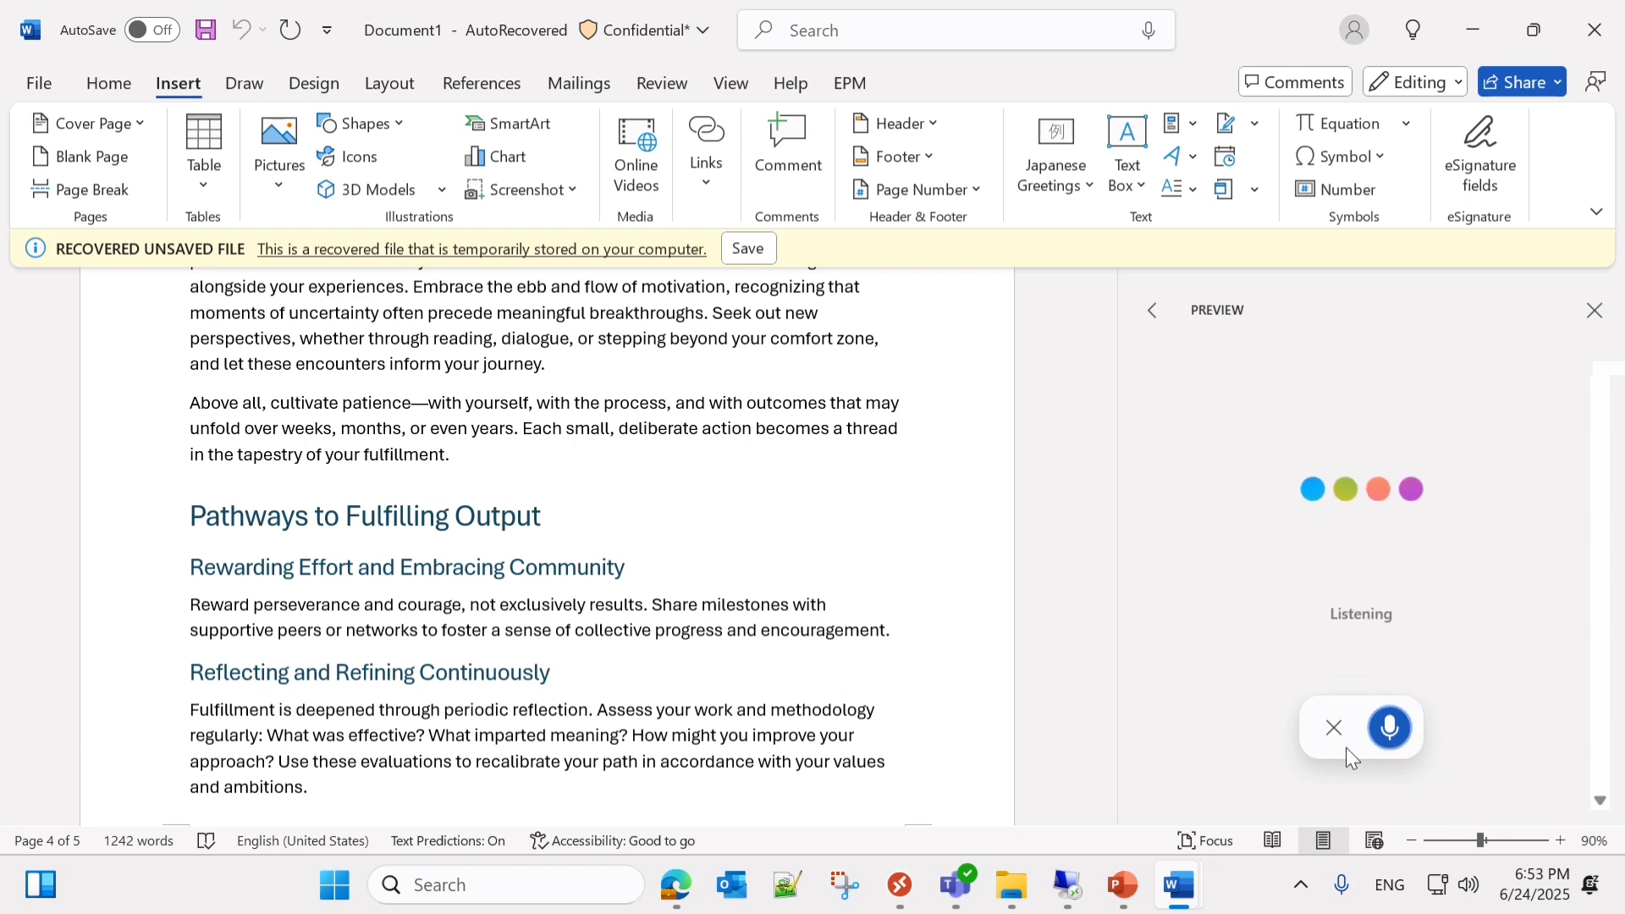
{"action": "left_click", "coordinate": [1330, 729]}
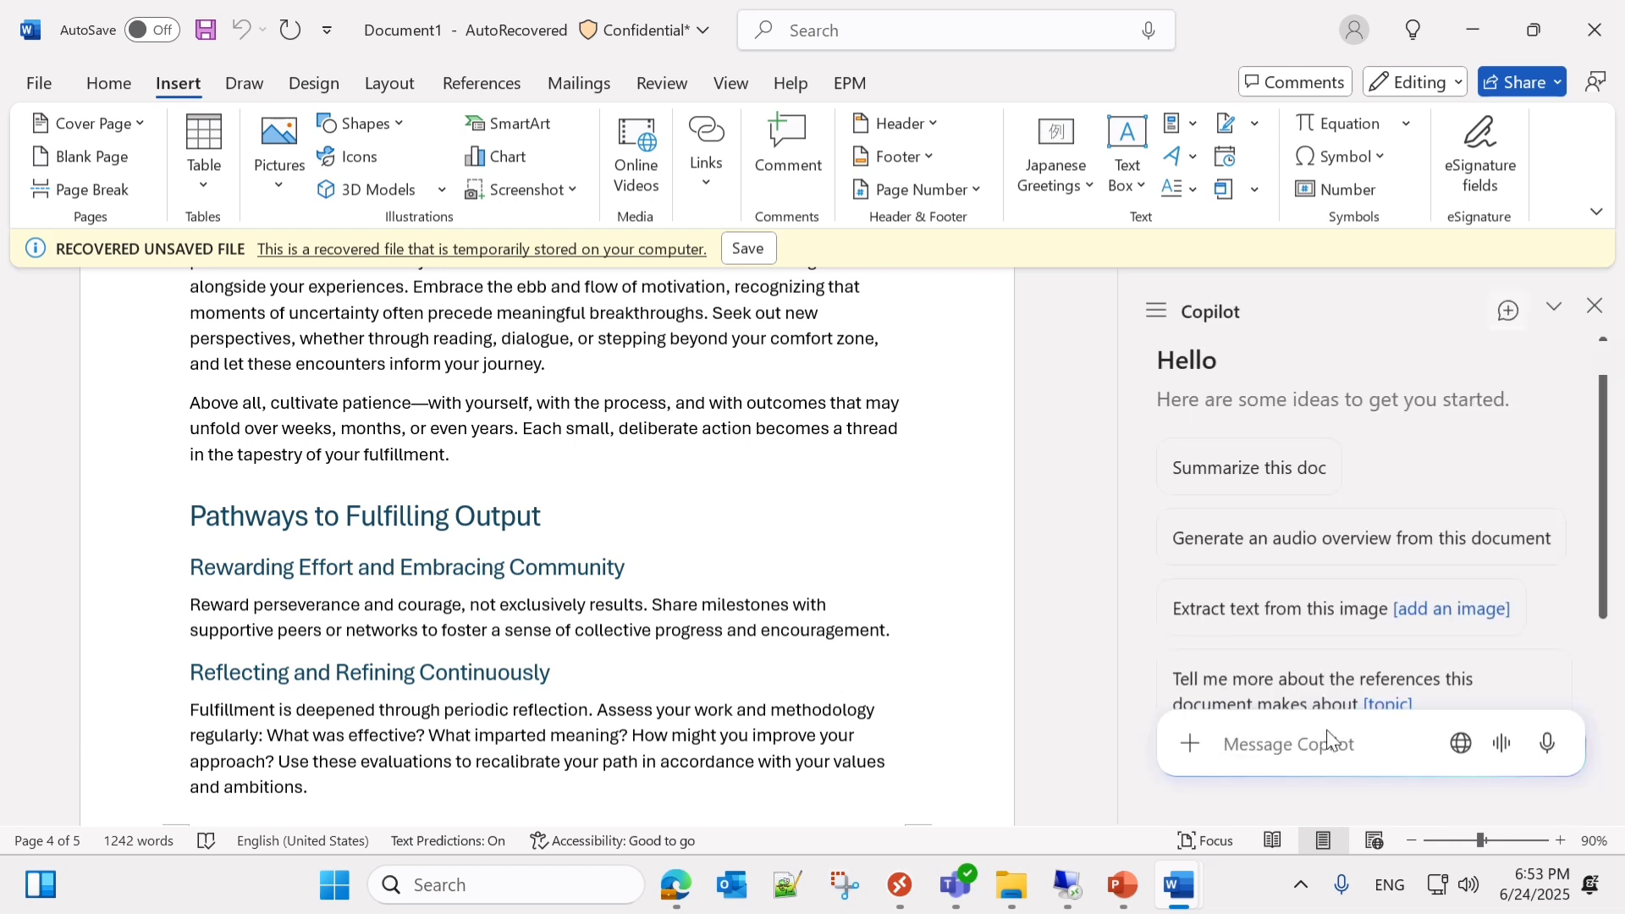